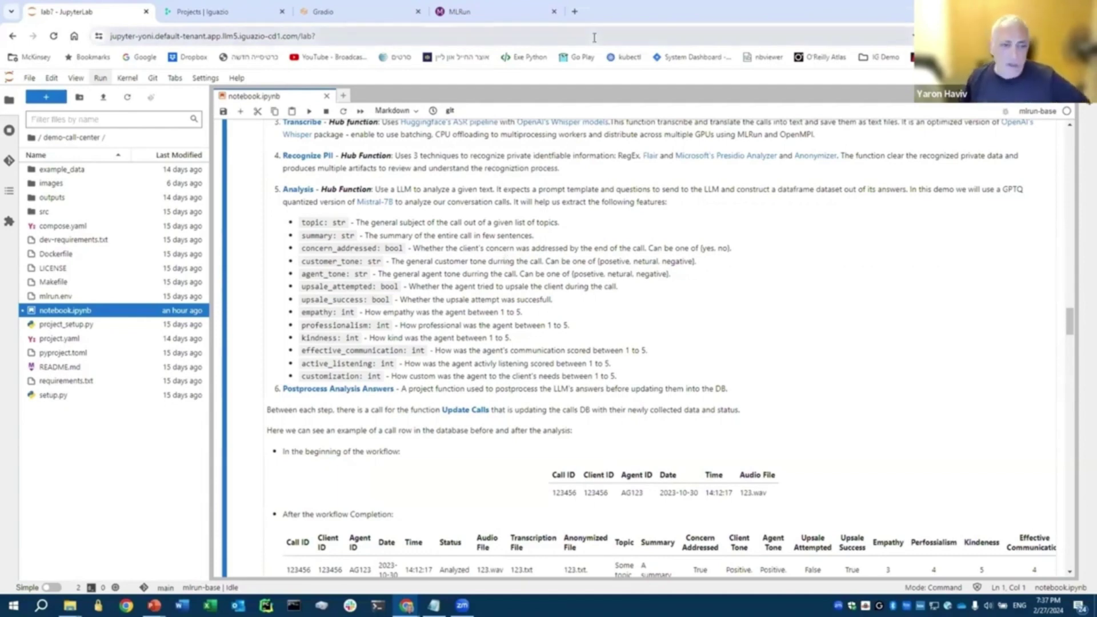
# Review the notebook's token and project setup sections, then the Calls Data Generation workflow's description, run arguments and graph.
pyautogui.scroll(10, 555, 318)
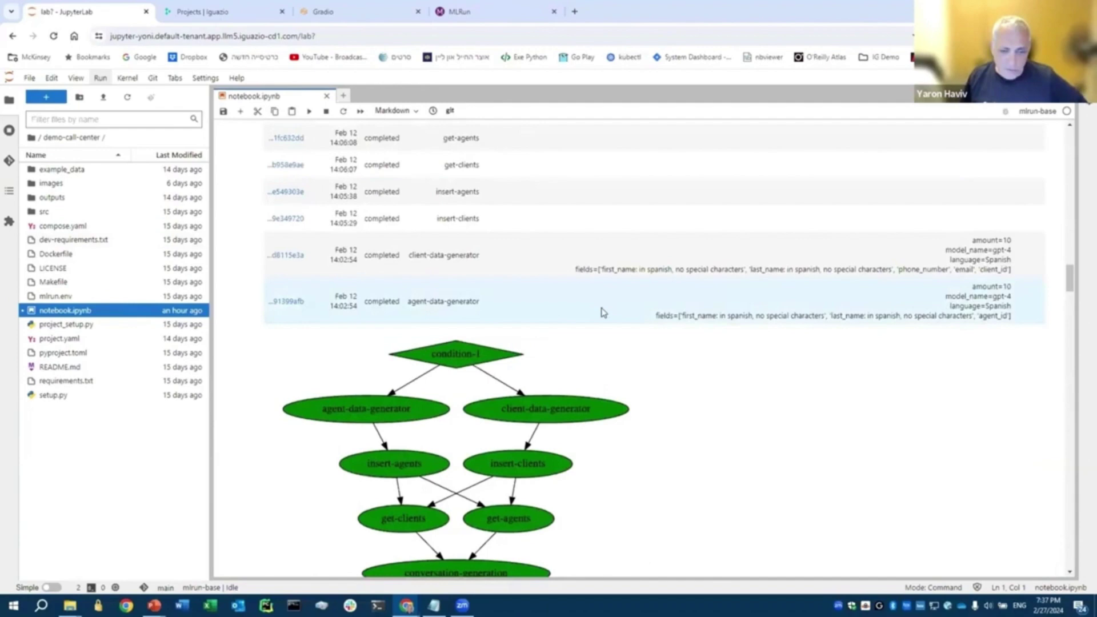
pyautogui.scroll(8, 606, 312)
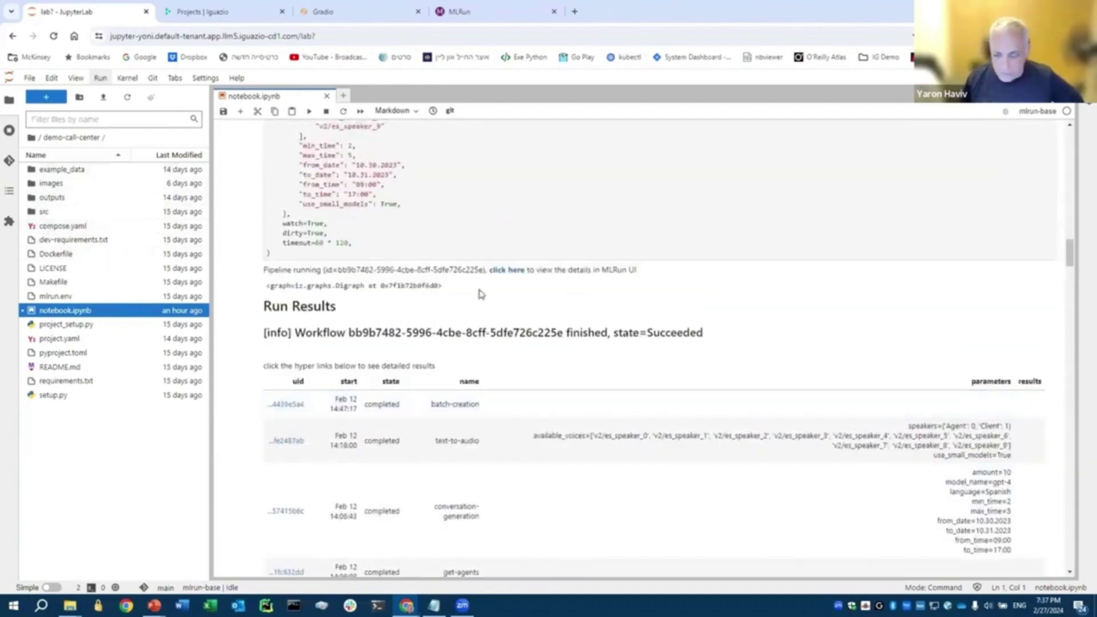
pyautogui.scroll(10, 560, 311)
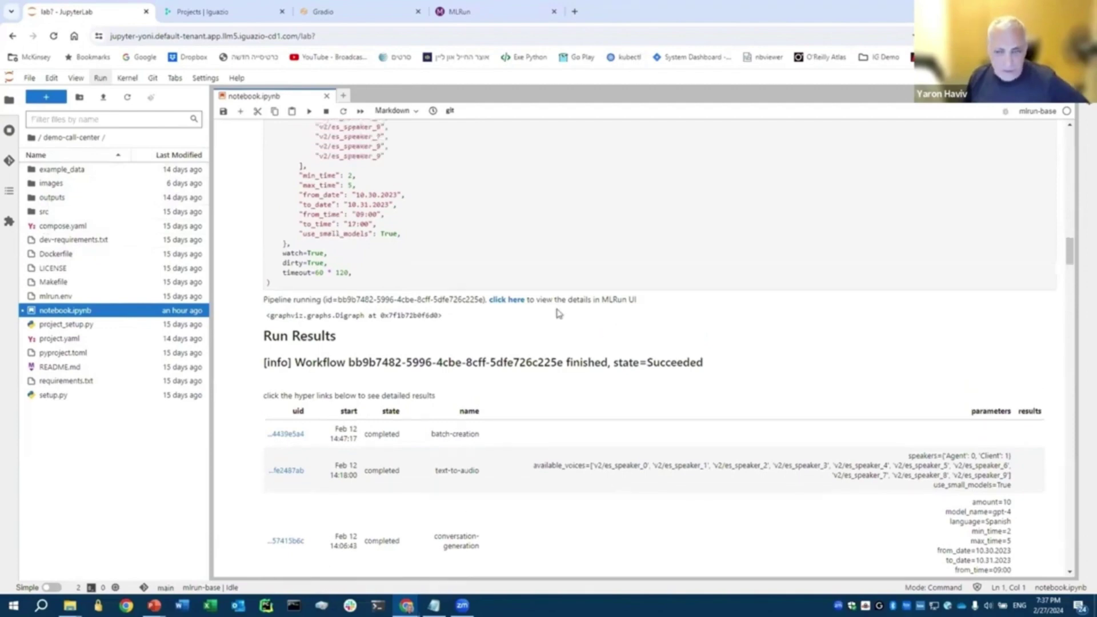
pyautogui.scroll(10, 579, 316)
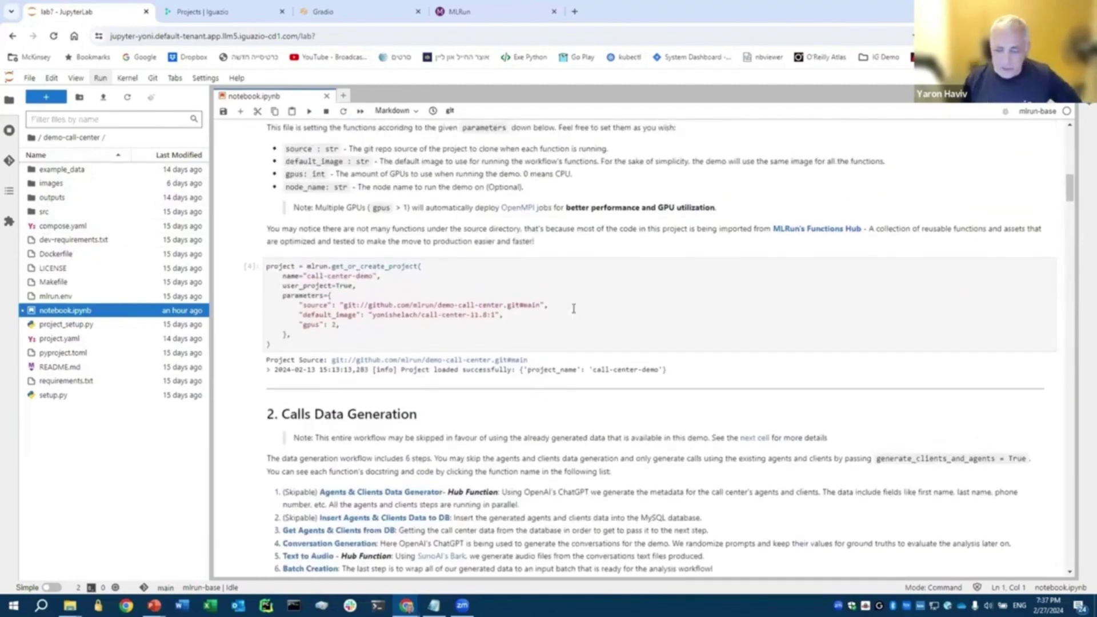
pyautogui.scroll(10, 644, 309)
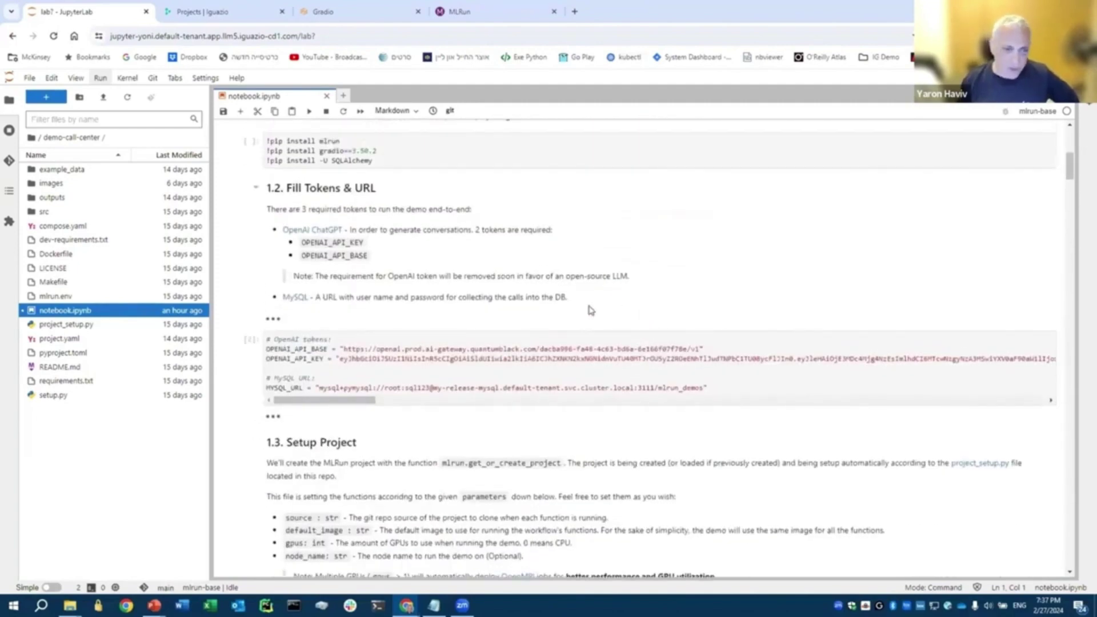
pyautogui.scroll(-7, 453, 297)
pyautogui.scroll(-3, 456, 357)
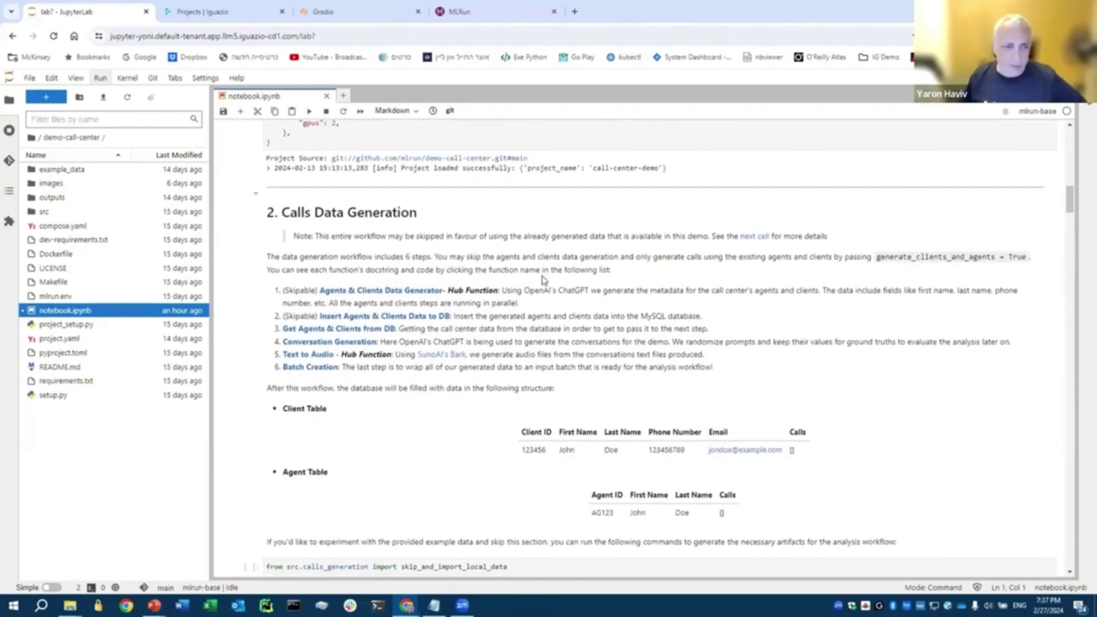
pyautogui.scroll(-13, 343, 234)
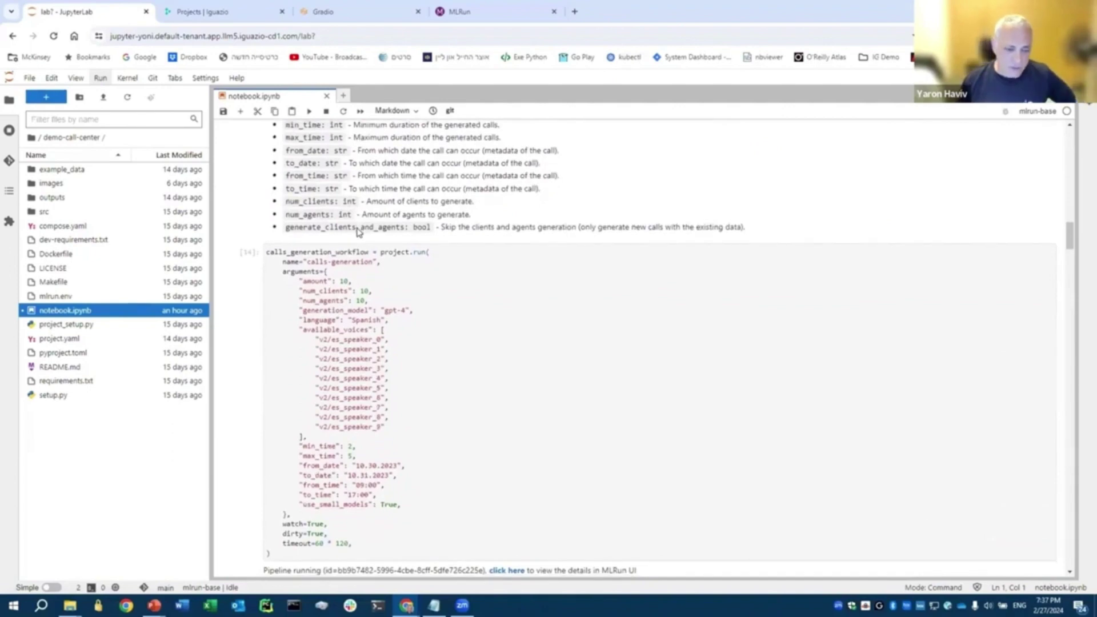
pyautogui.scroll(-7, 521, 334)
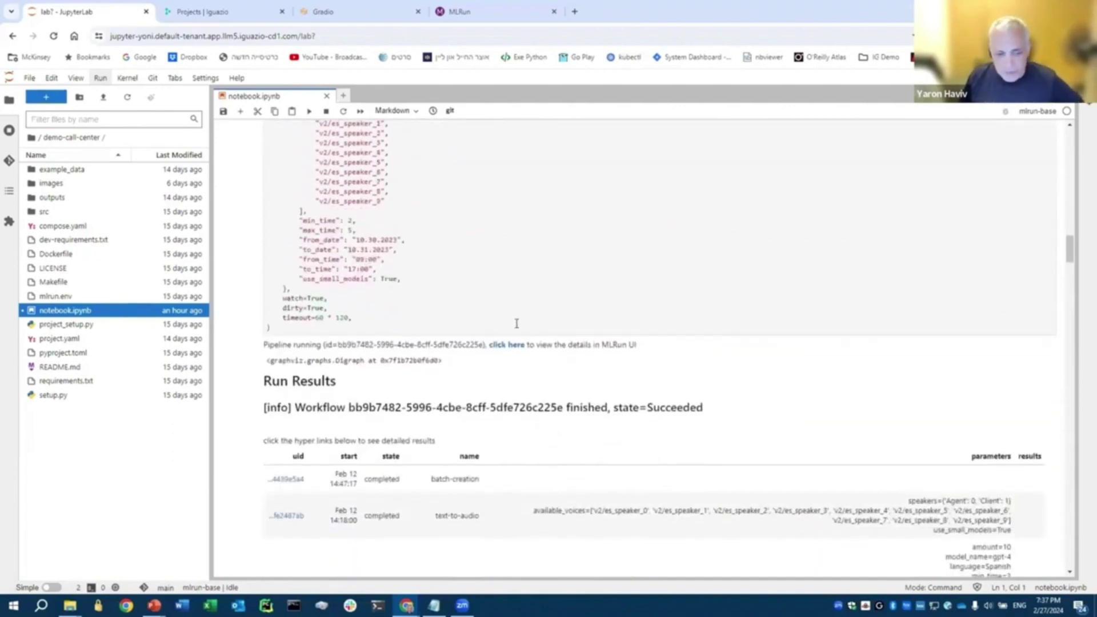
pyautogui.scroll(-9, 518, 333)
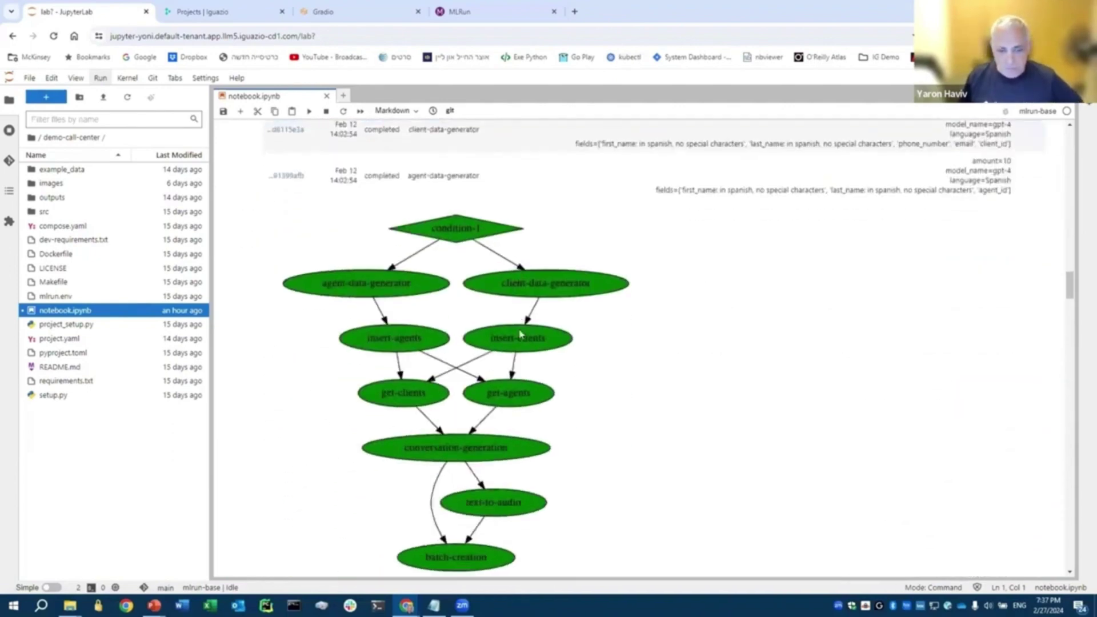
pyautogui.scroll(-9, 539, 360)
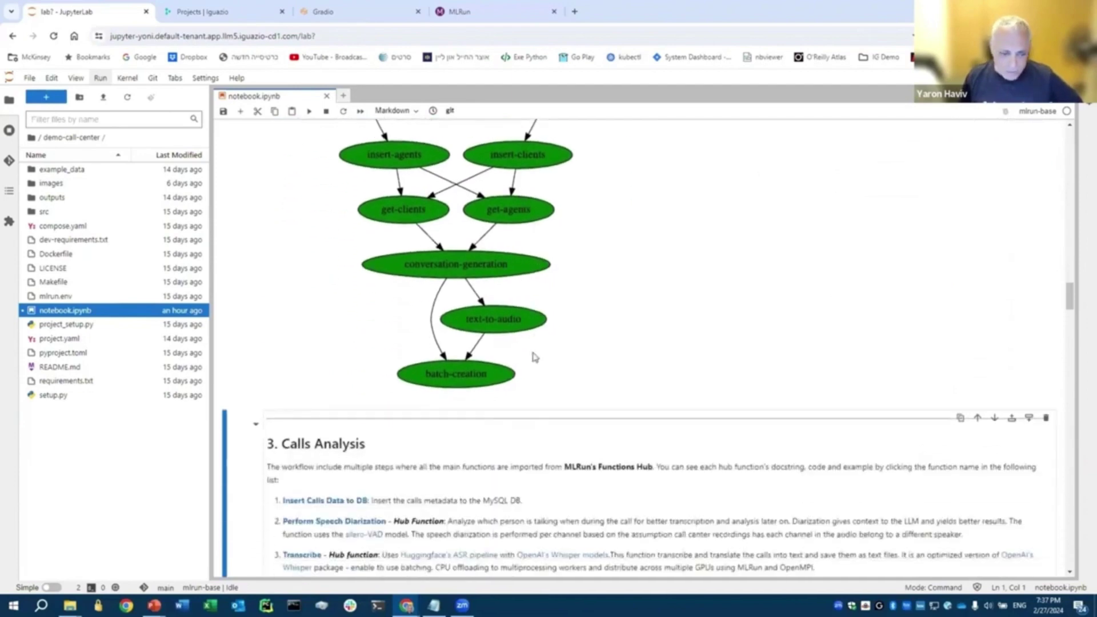
# Examine the notebook's Calls Analysis section, covering the function list, the calls-analysis run arguments, the run results and the workflow graph.
pyautogui.scroll(-10, 539, 356)
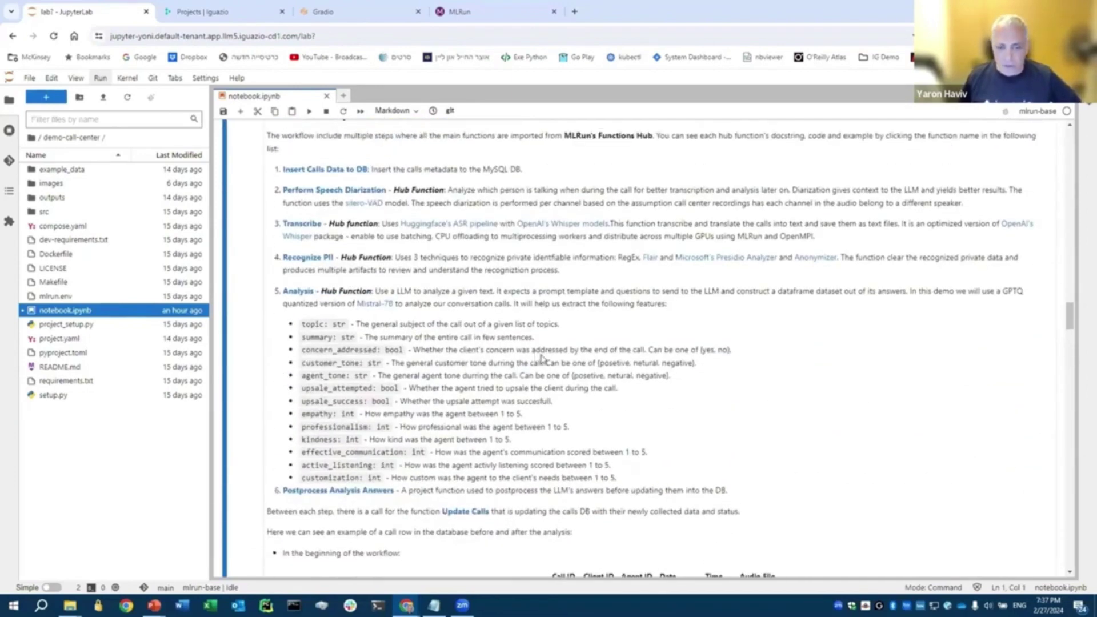
pyautogui.scroll(-15, 550, 358)
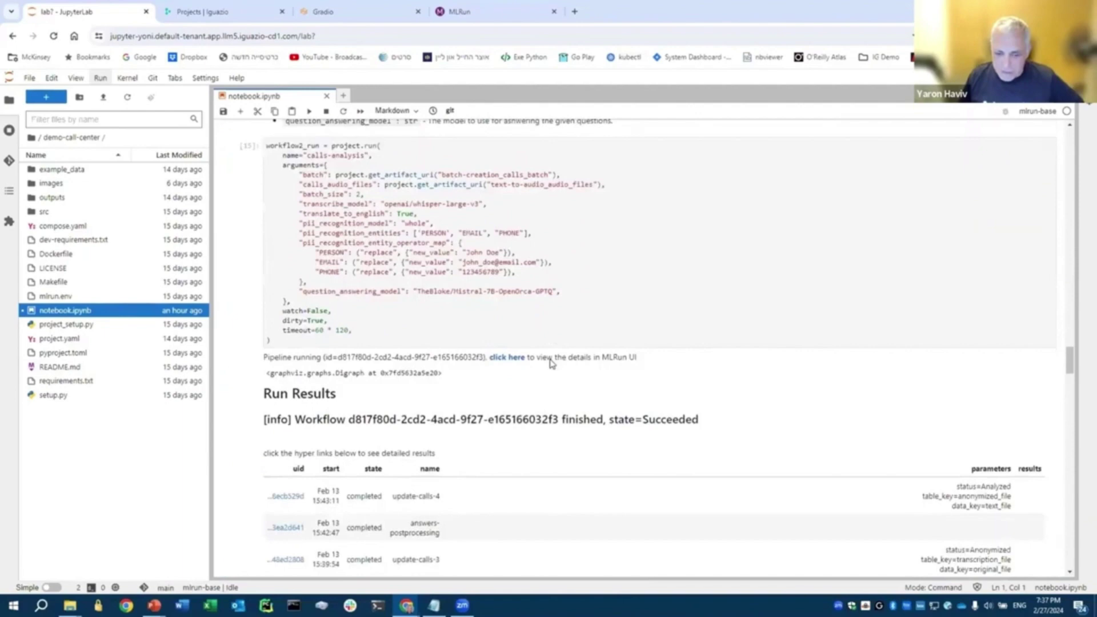
pyautogui.scroll(-12, 553, 360)
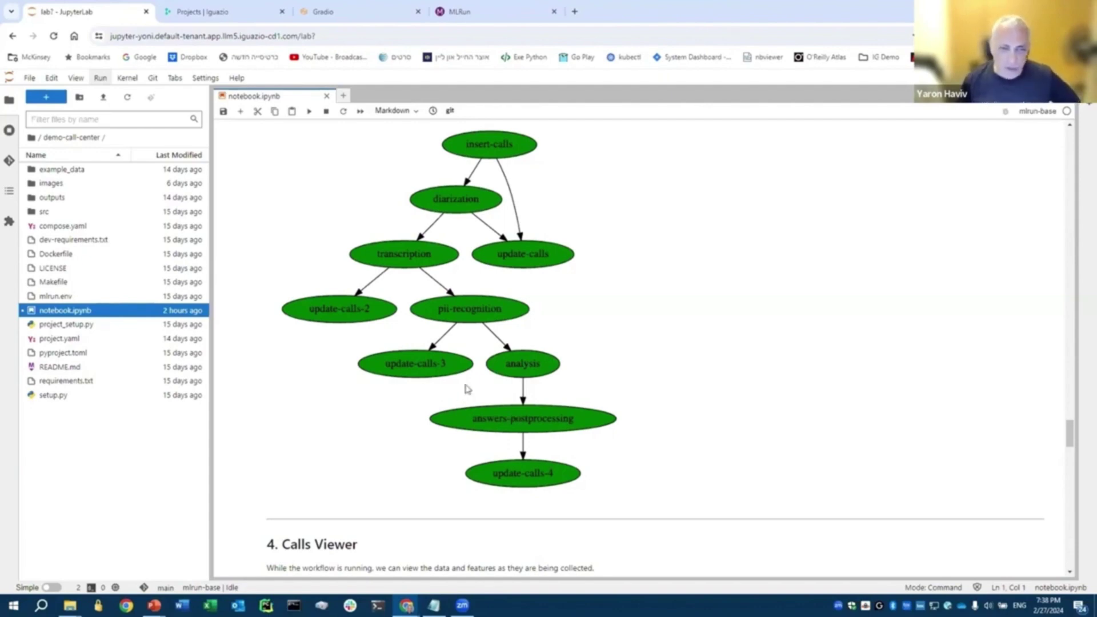
pyautogui.scroll(7, 468, 388)
pyautogui.scroll(20, 469, 388)
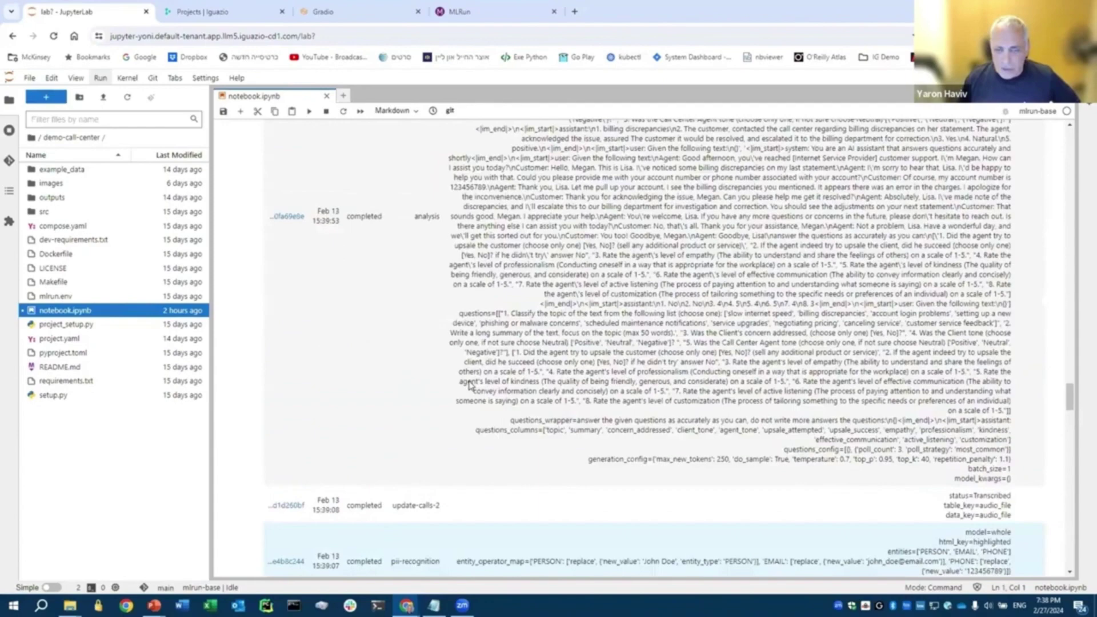
pyautogui.scroll(6, 469, 384)
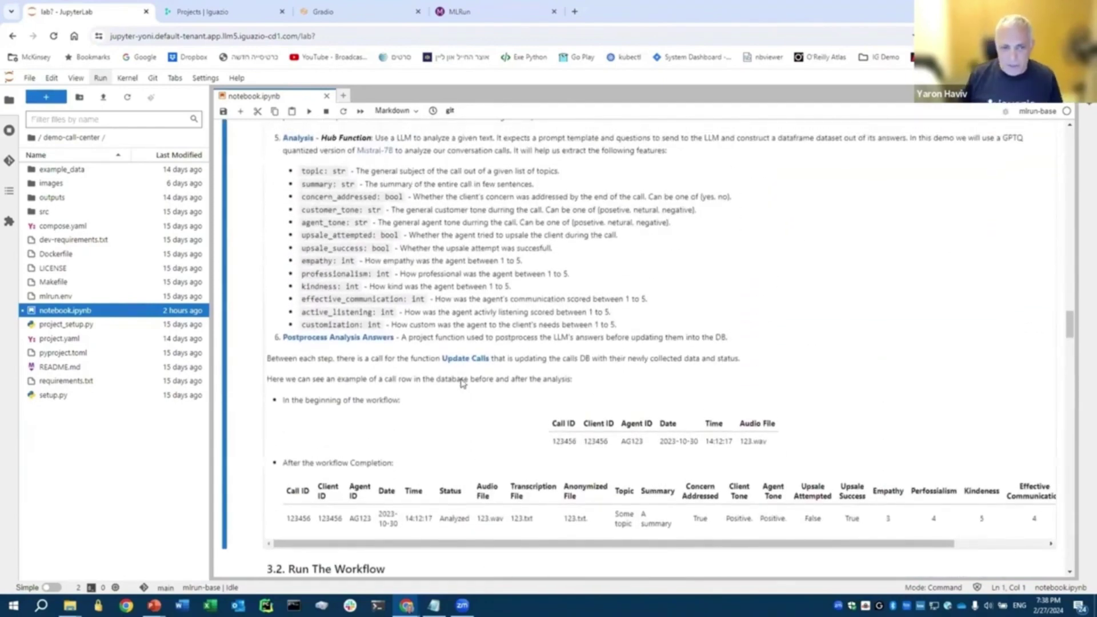
pyautogui.scroll(10, 514, 366)
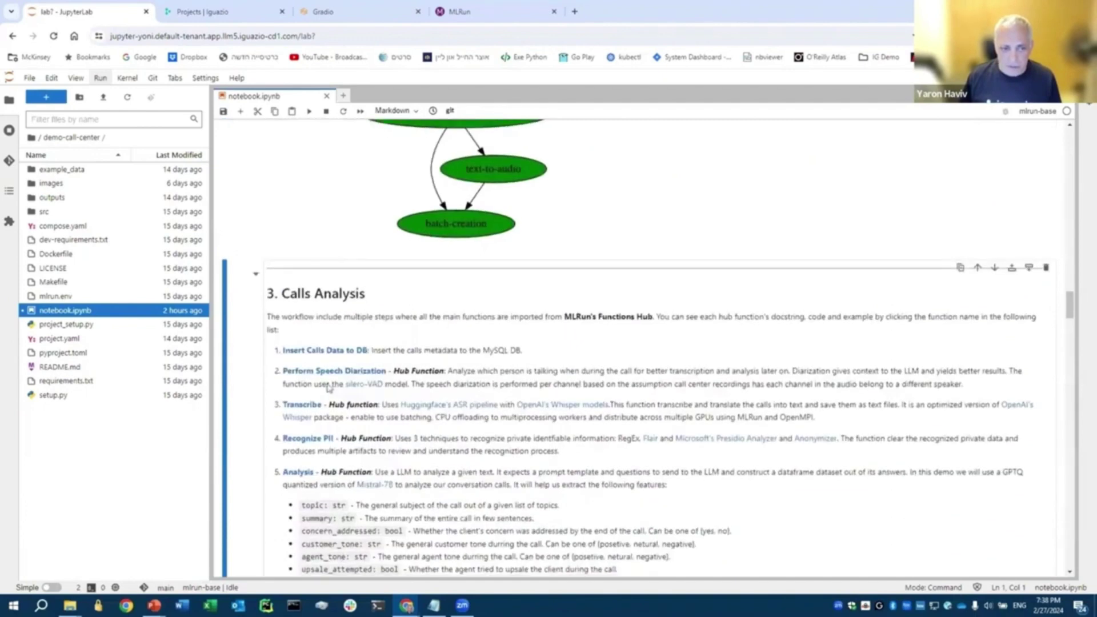
pyautogui.scroll(-1, 337, 482)
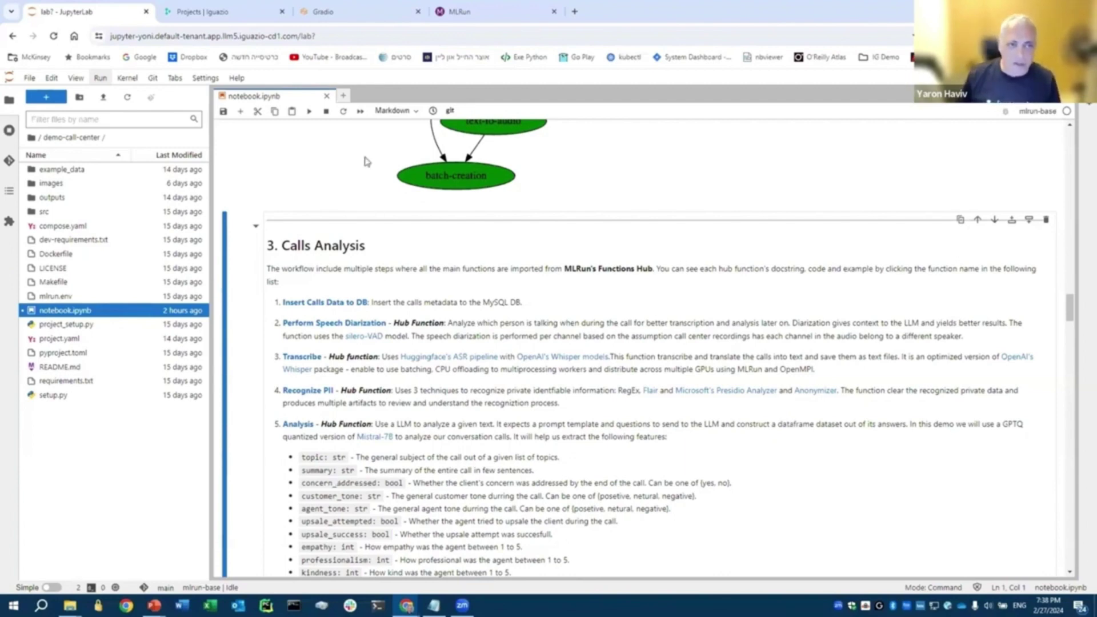
# Switch to the Iguazio project page and preview the highlighted PII entities artifact of the pii-recognition step in the calls-analysis workflow.
pyautogui.click(217, 11)
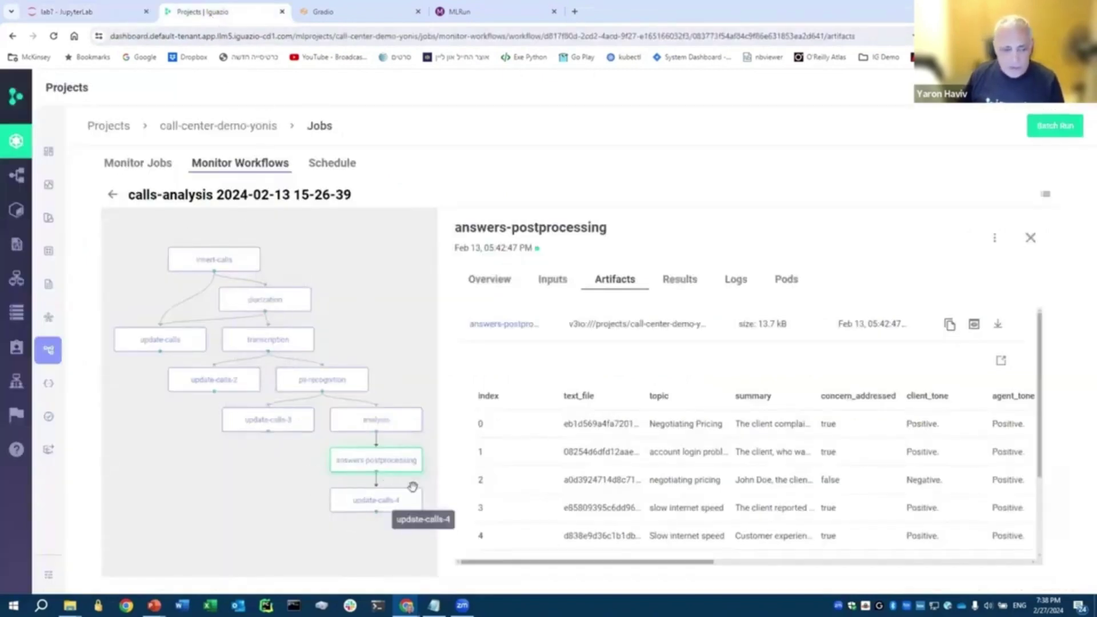
pyautogui.click(322, 394)
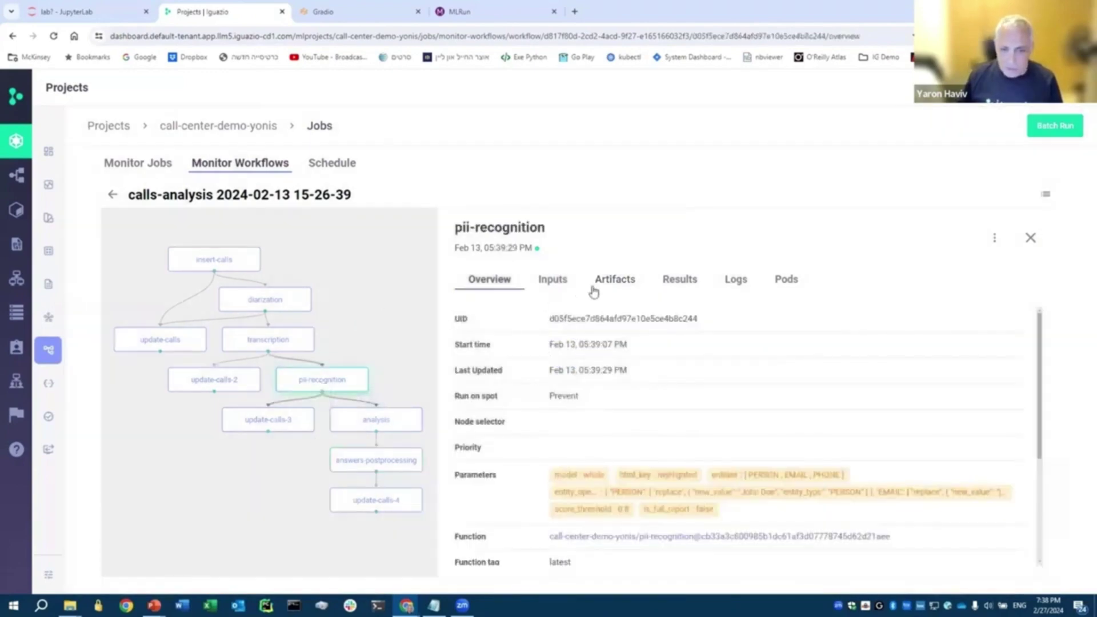
pyautogui.click(612, 280)
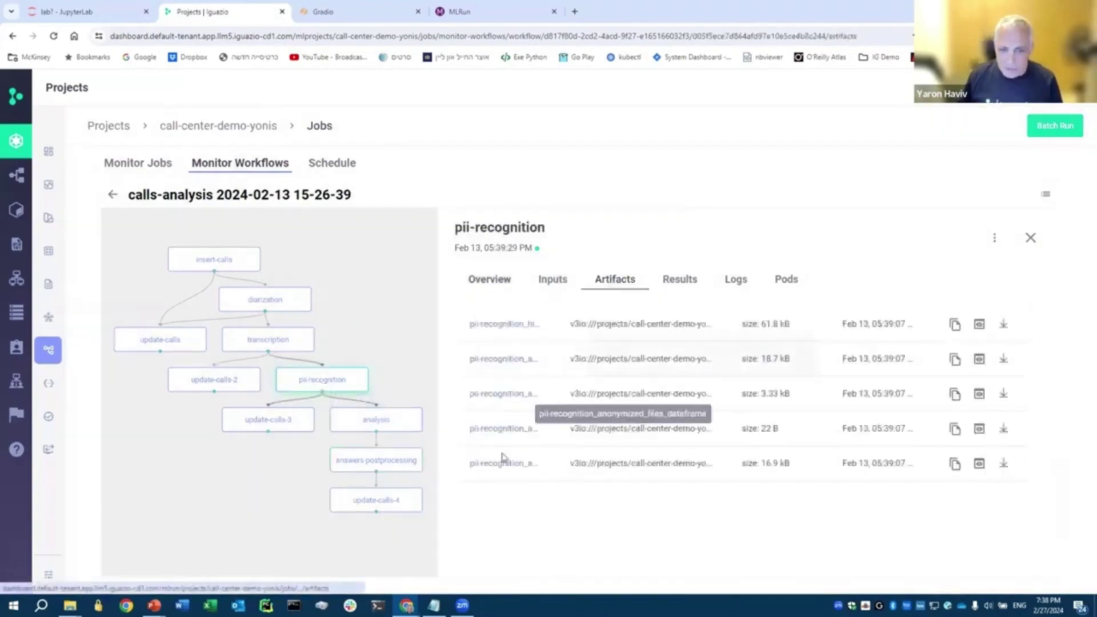
pyautogui.click(509, 324)
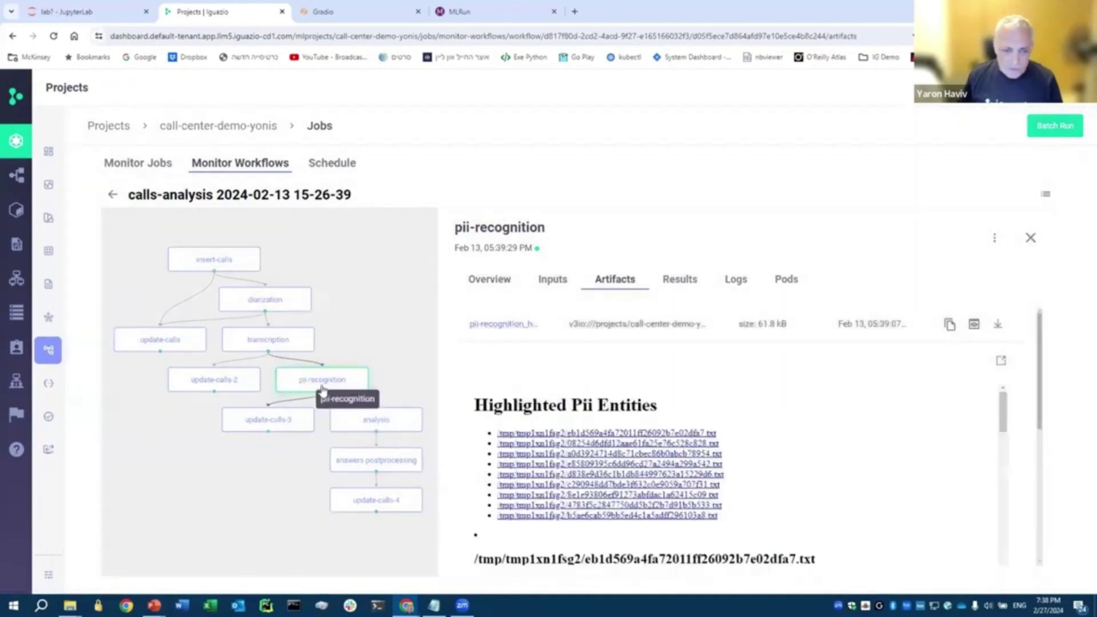
# Read through the call transcripts in the Highlighted Pii Entities report, checking which personal entities are marked.
pyautogui.scroll(-5, 789, 414)
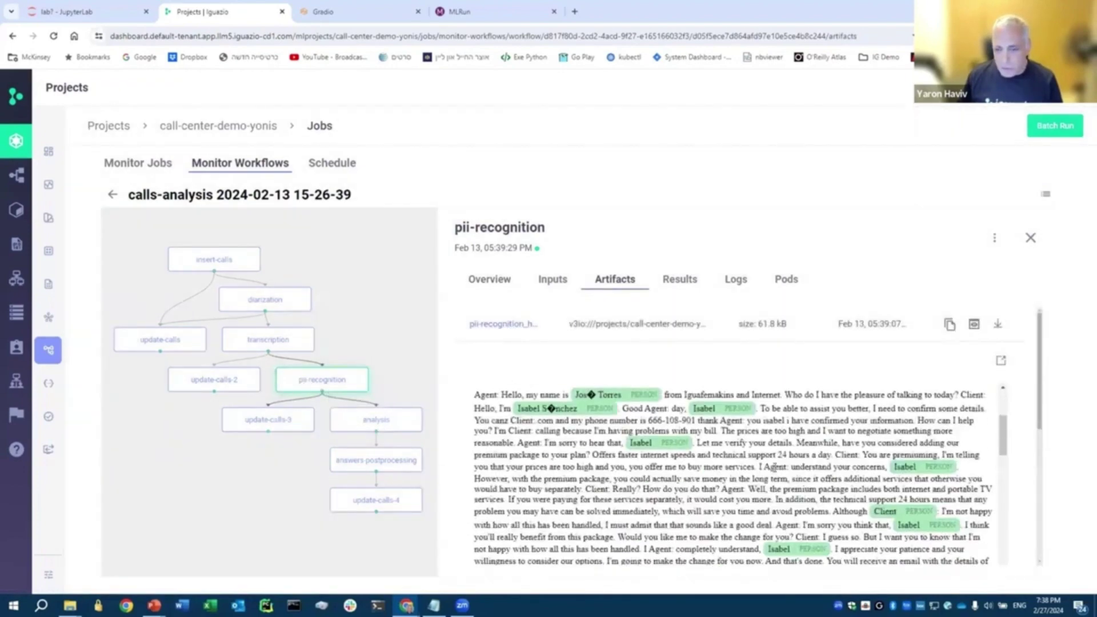
pyautogui.scroll(-2, 773, 467)
pyautogui.scroll(4, 721, 491)
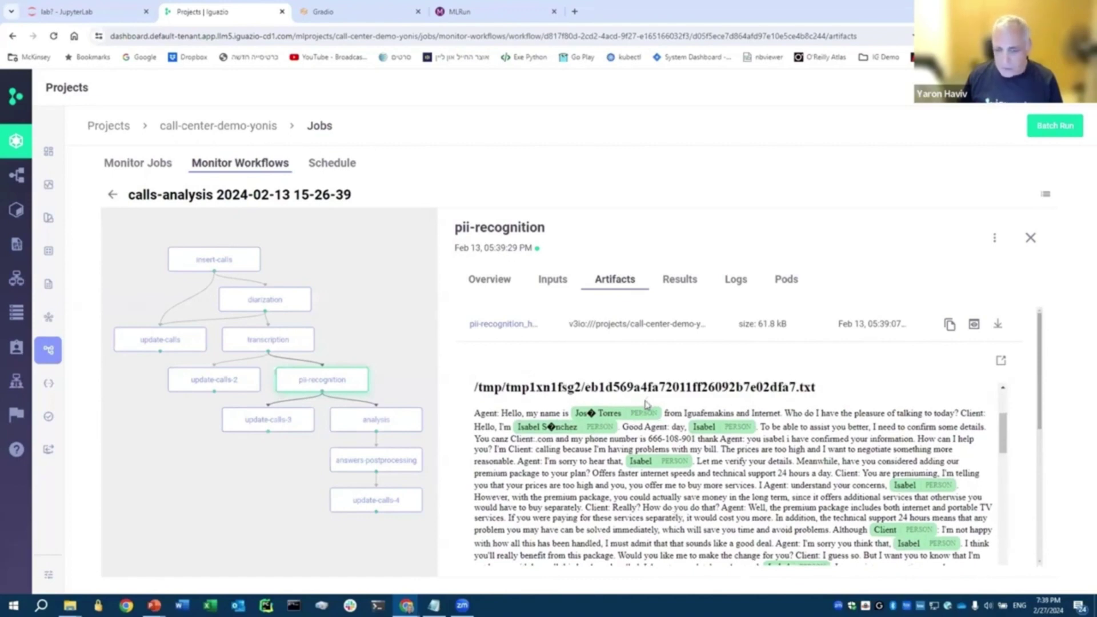
pyautogui.scroll(-8, 772, 476)
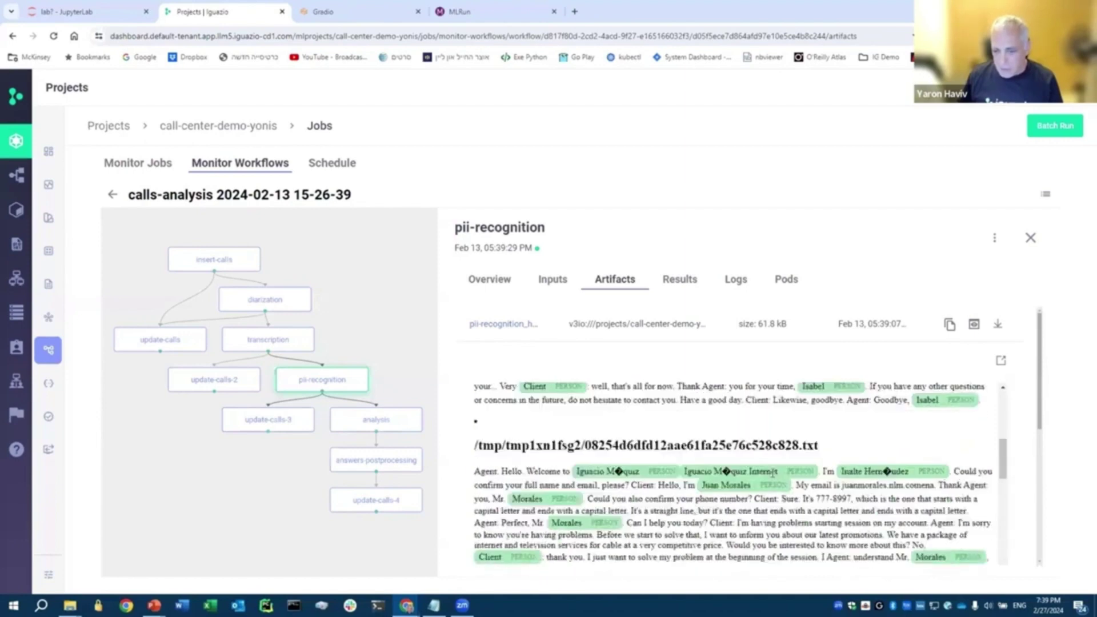
pyautogui.scroll(-3, 772, 472)
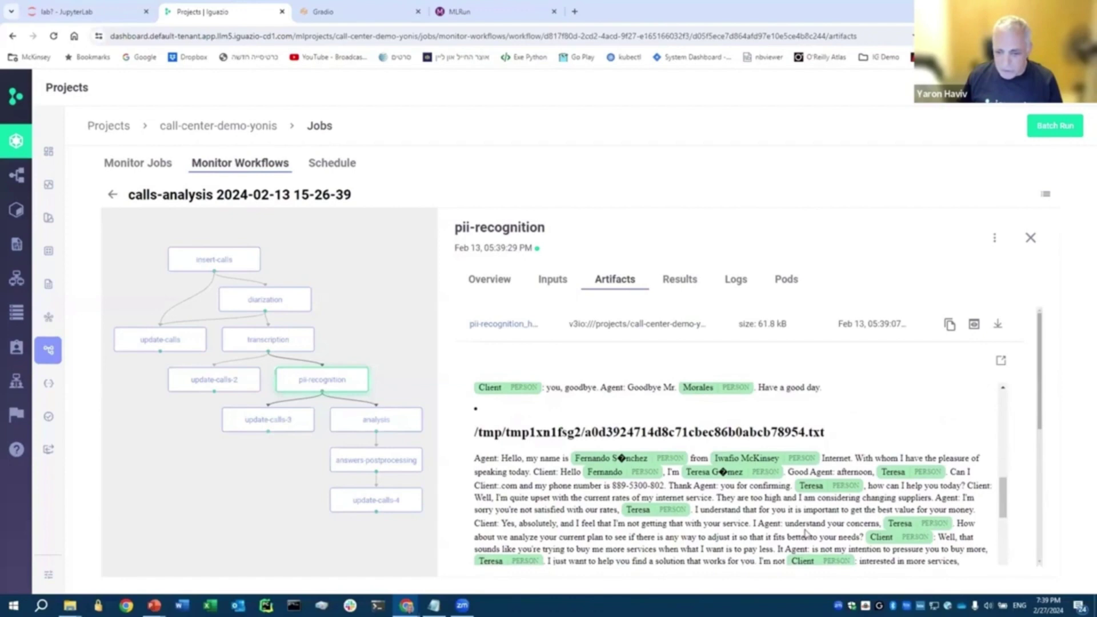
pyautogui.scroll(-5, 806, 533)
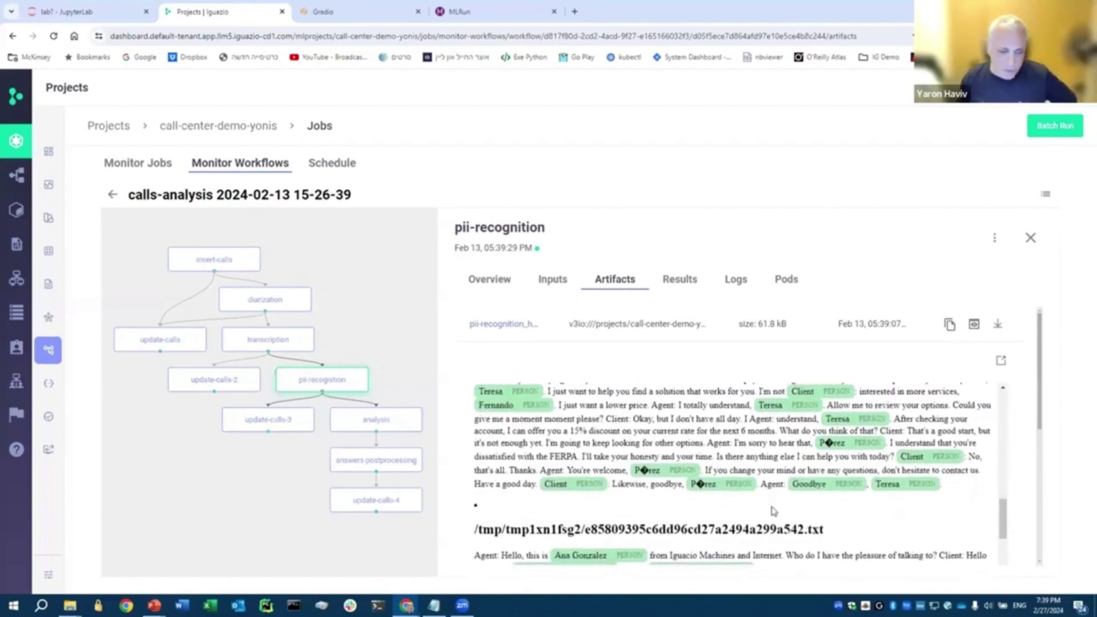
pyautogui.scroll(2, 687, 473)
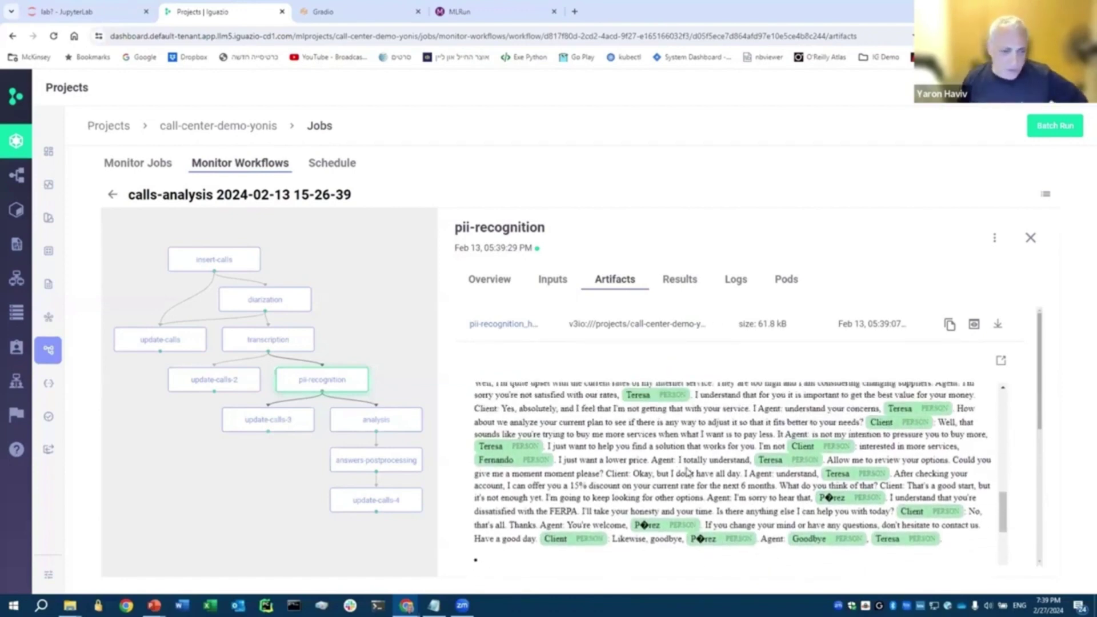
pyautogui.scroll(5, 688, 472)
pyautogui.scroll(1, 380, 421)
# Preview the analysis step's questions artifact and inspect its table columns from topic and summary through tone, upsale and empathy.
pyautogui.click(375, 421)
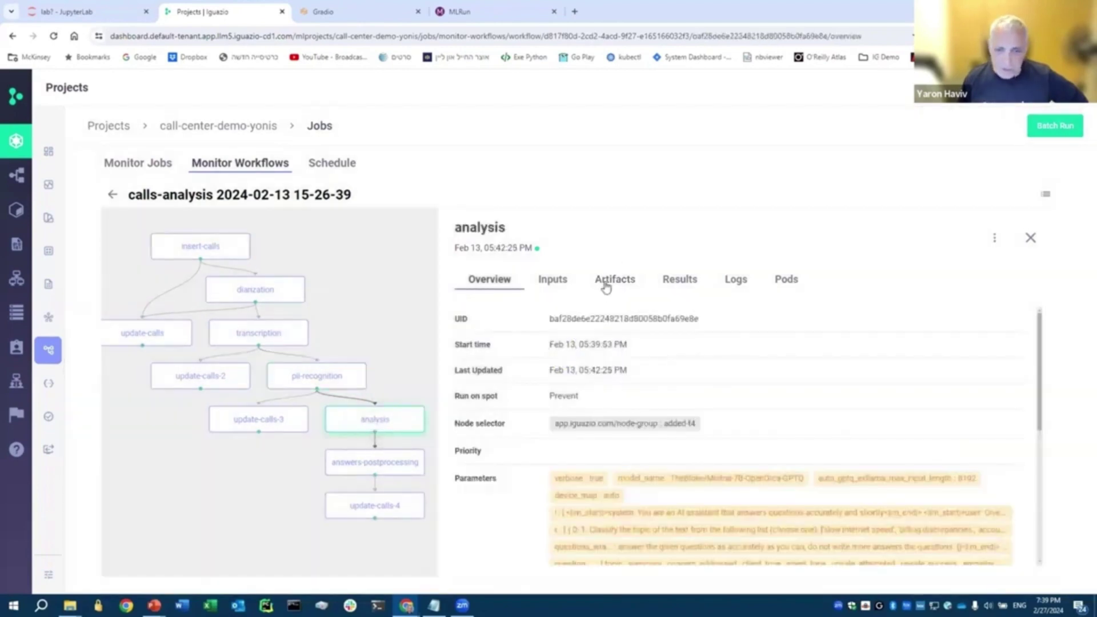
pyautogui.click(606, 284)
pyautogui.click(518, 324)
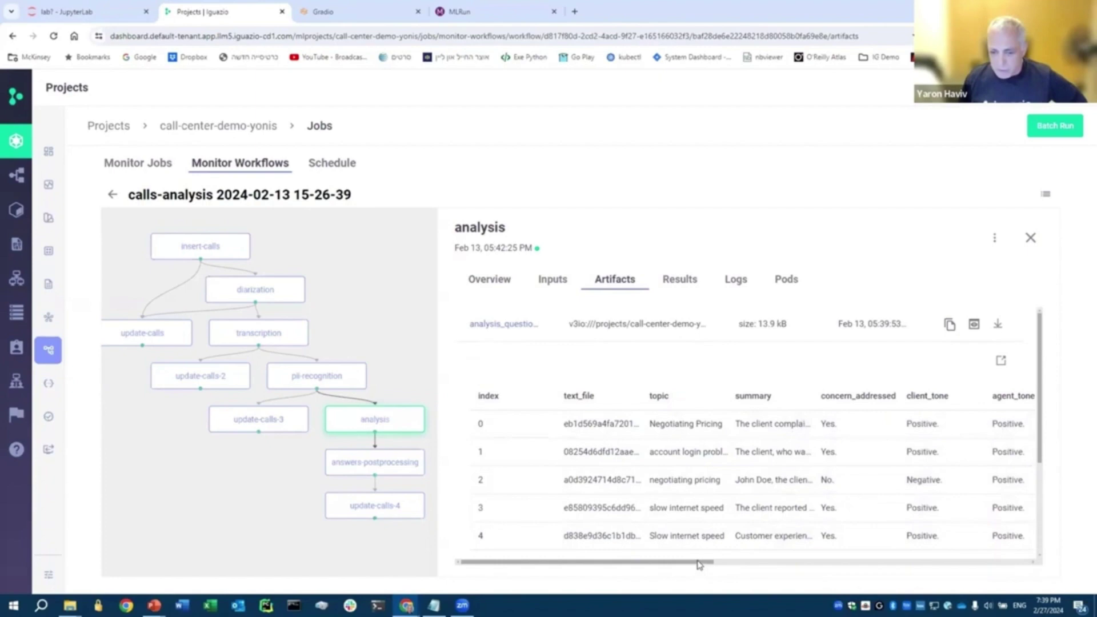
pyautogui.moveTo(699, 563); pyautogui.dragTo(860, 554)
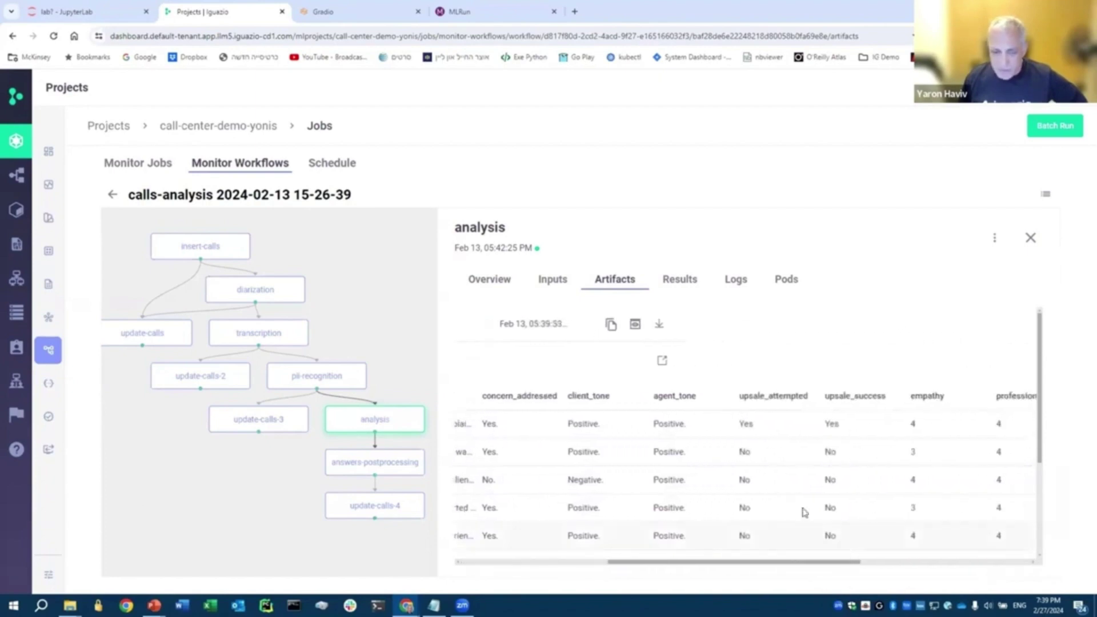
# Preview the answers-postprocessing step's artifact and inspect its table columns through the upsale, empathy, professionalism, kindness and communication scores.
pyautogui.click(360, 470)
pyautogui.click(592, 288)
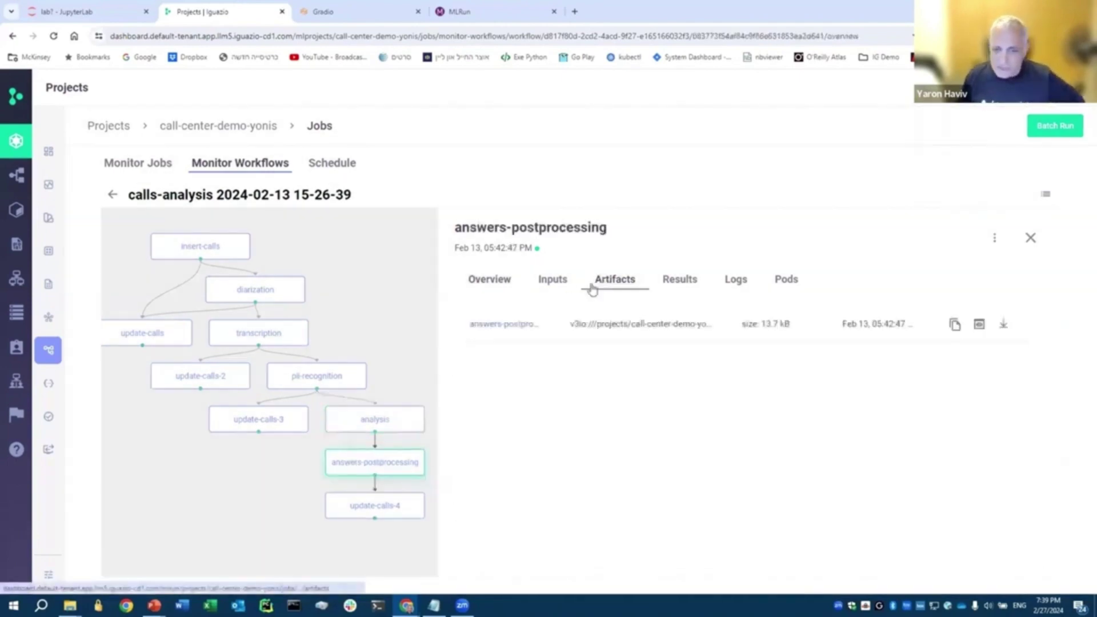
pyautogui.click(507, 324)
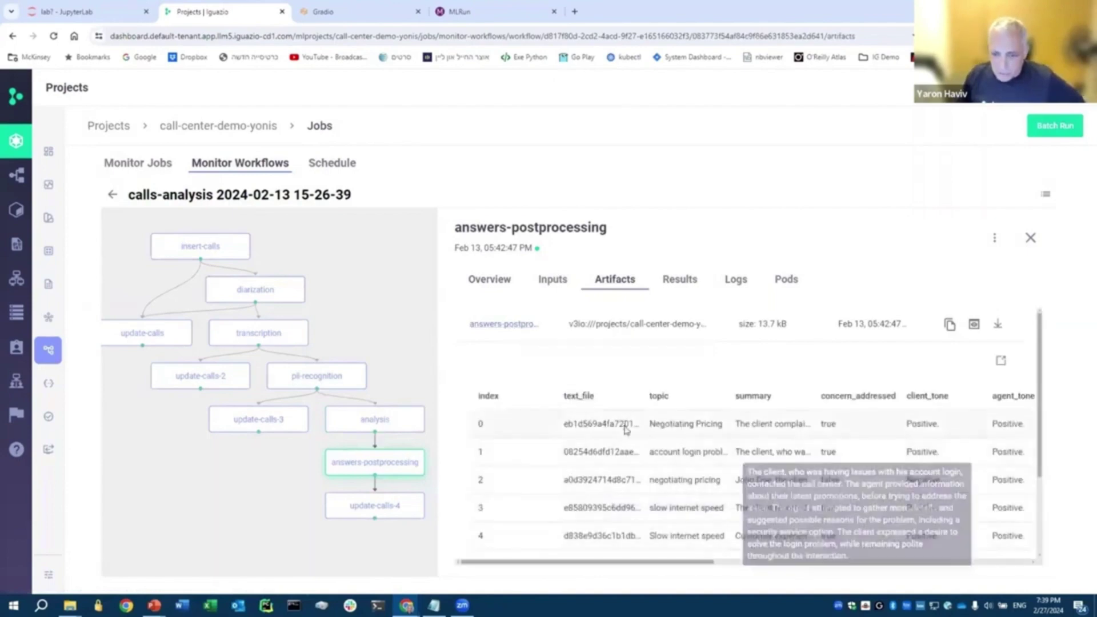
pyautogui.moveTo(698, 562); pyautogui.dragTo(1012, 559)
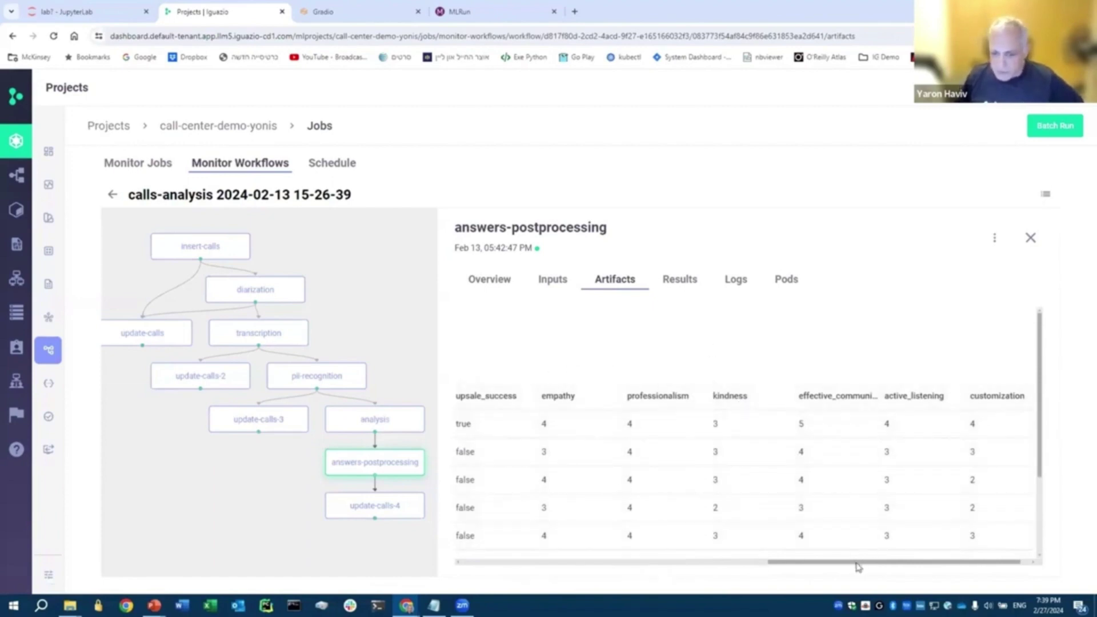
pyautogui.moveTo(846, 566); pyautogui.dragTo(766, 566)
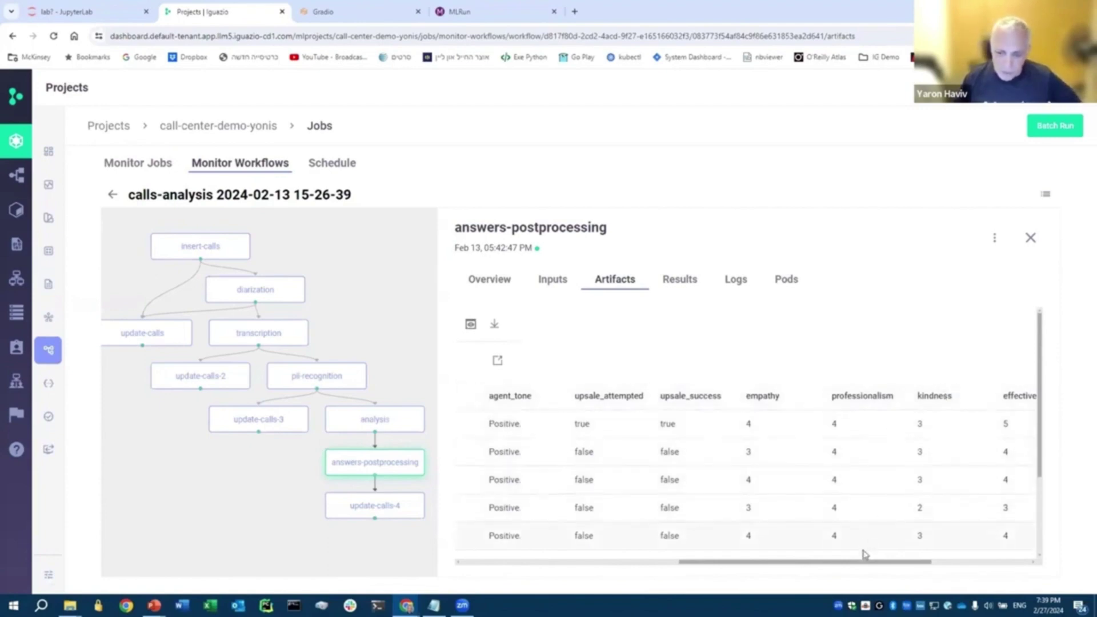
pyautogui.moveTo(866, 566); pyautogui.dragTo(889, 566)
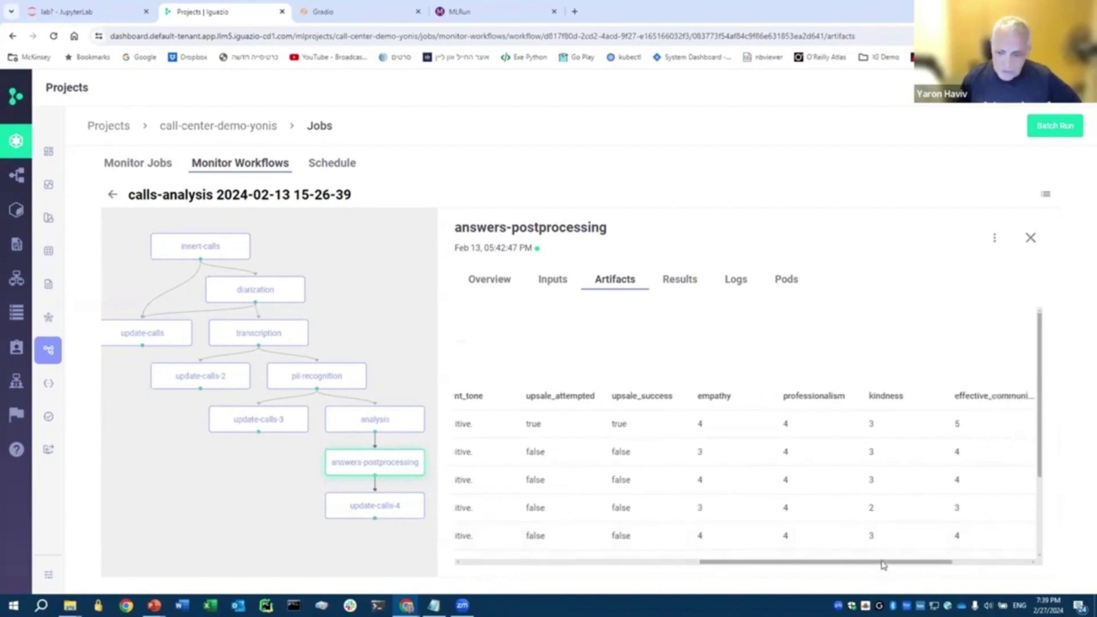
# Switch to the Gradio call center app, select the second call in the table, and pause its audio at about 16 seconds.
pyautogui.moveTo(884, 566); pyautogui.dragTo(585, 568)
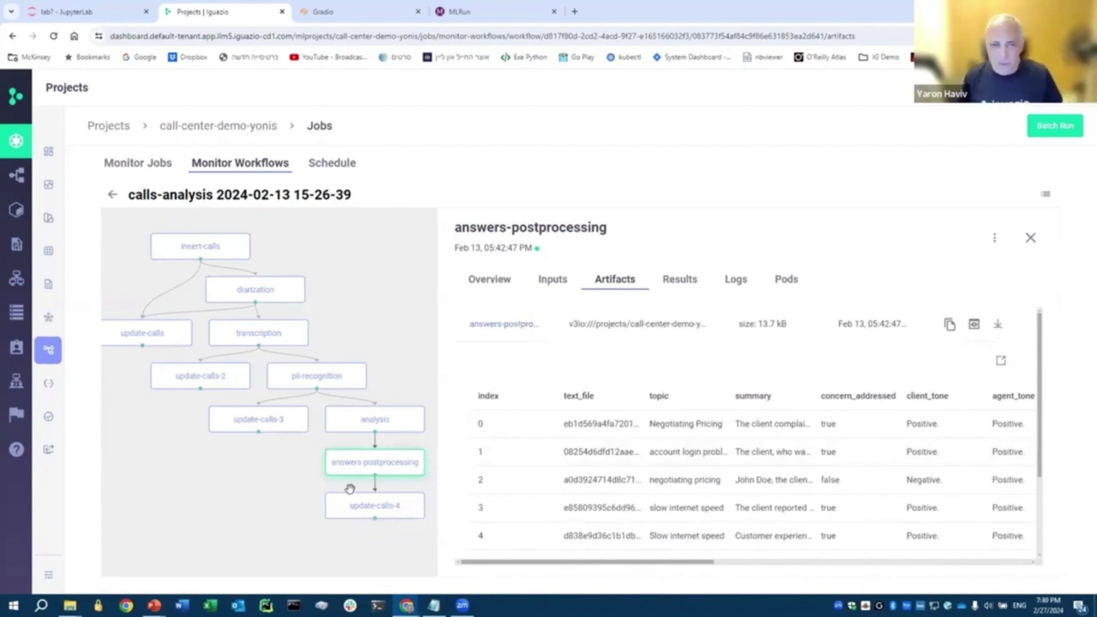
pyautogui.click(350, 16)
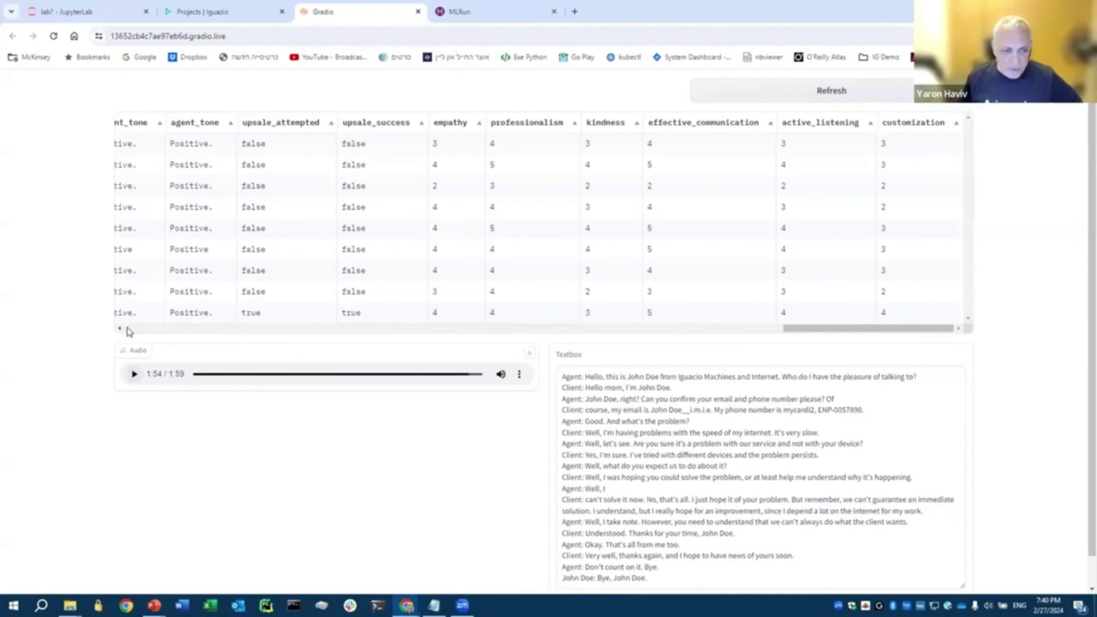
pyautogui.hscroll(-10, 123, 329)
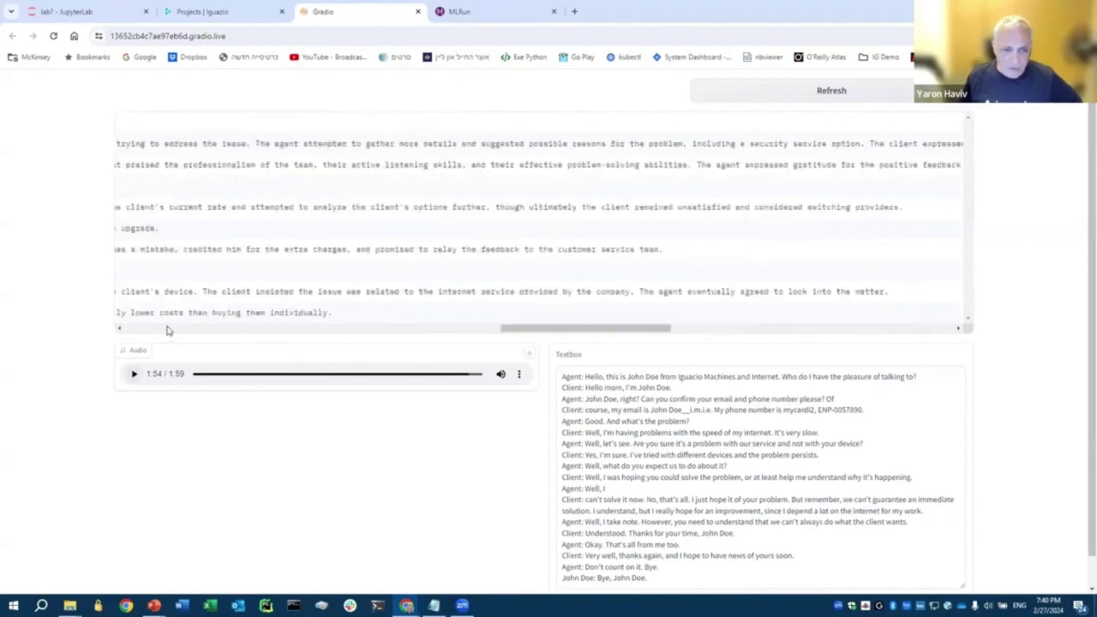
pyautogui.hscroll(-10, 168, 331)
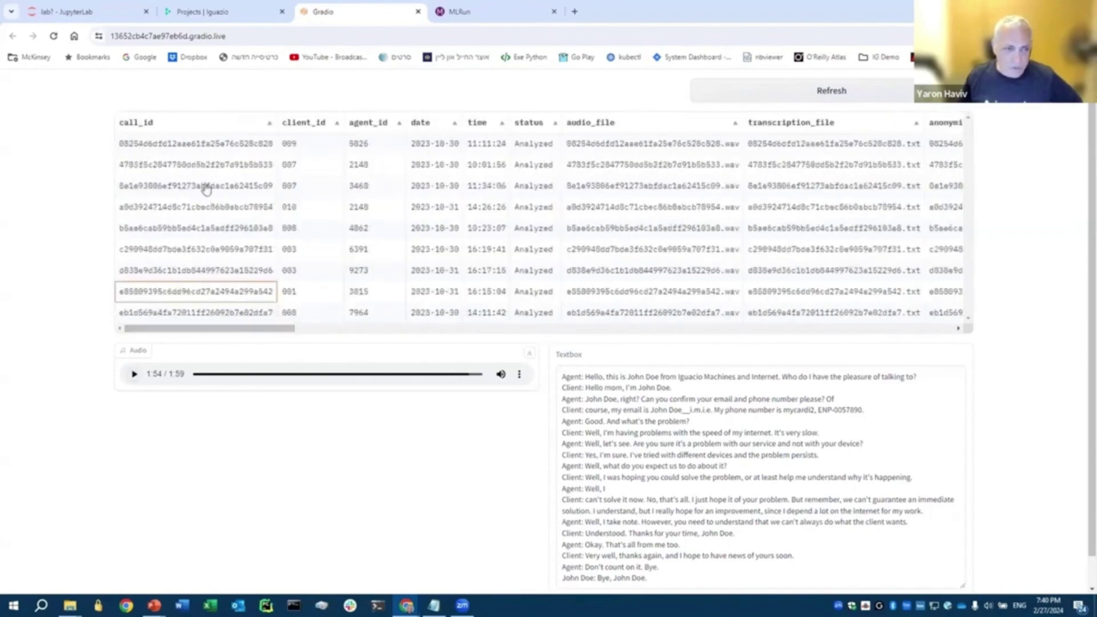
pyautogui.click(203, 166)
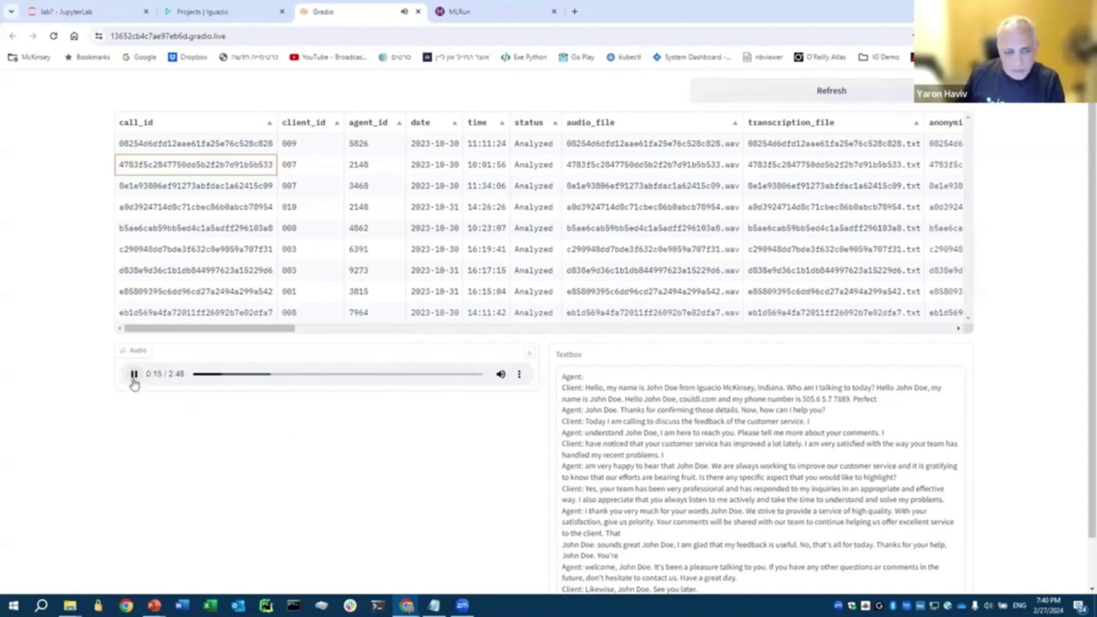
pyautogui.click(134, 377)
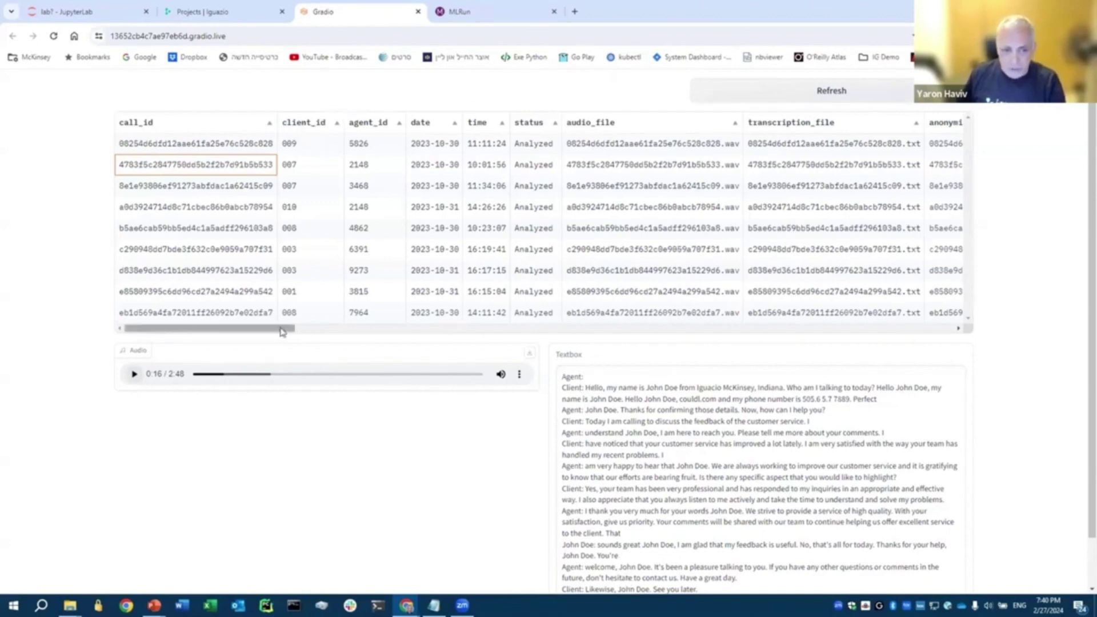
# Inspect the call table's columns from the transcription and anonymized files through the topic and summary.
pyautogui.moveTo(300, 333); pyautogui.dragTo(413, 333)
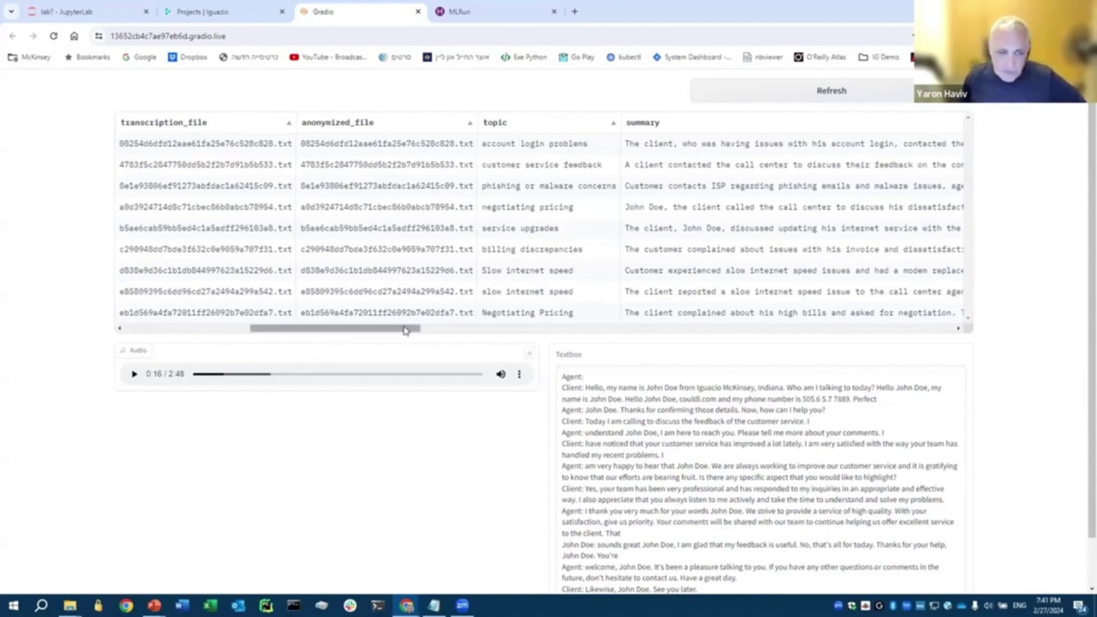
pyautogui.hscroll(3, 423, 326)
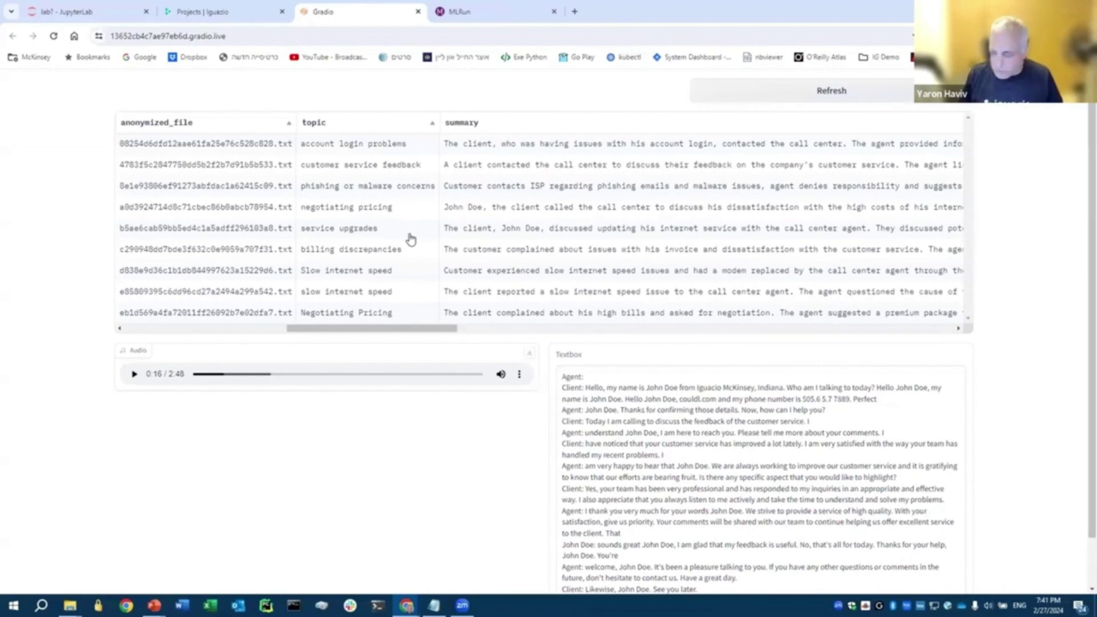
pyautogui.hscroll(3, 428, 328)
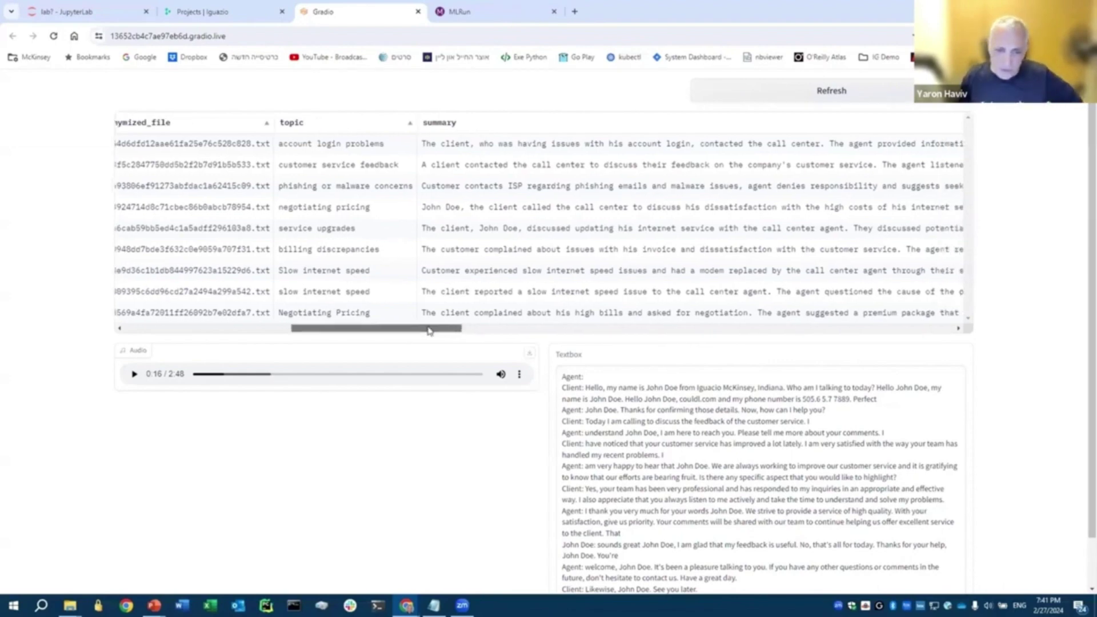
pyautogui.hscroll(2, 601, 325)
pyautogui.hscroll(-10, 314, 330)
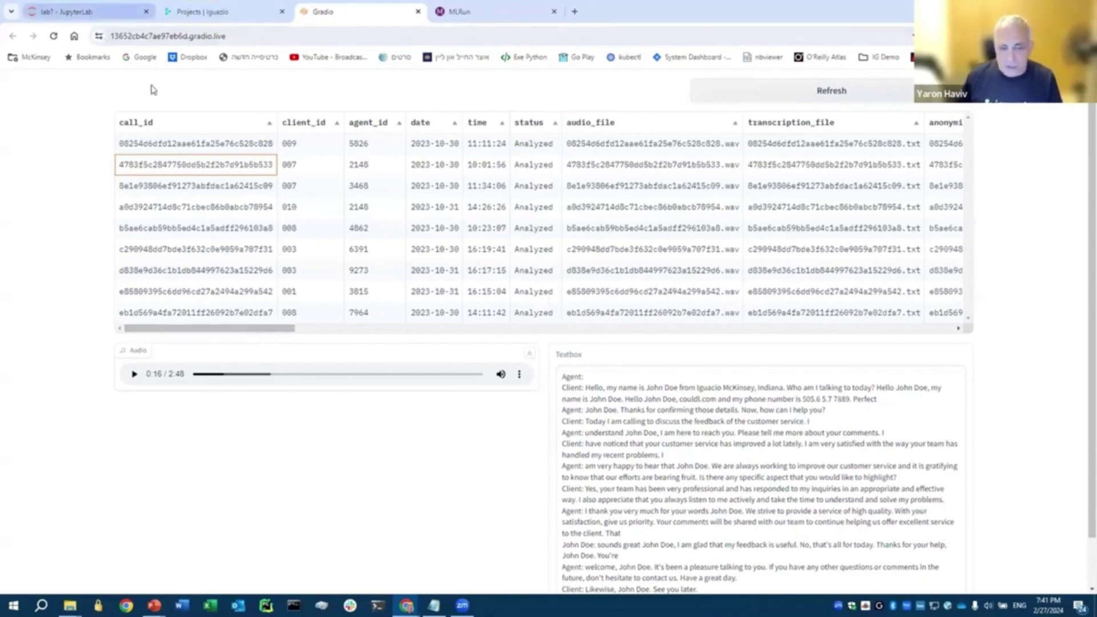
# Switch to the MLRun Function Hub, search for "ques" and open the Question answering function.
pyautogui.click(86, 12)
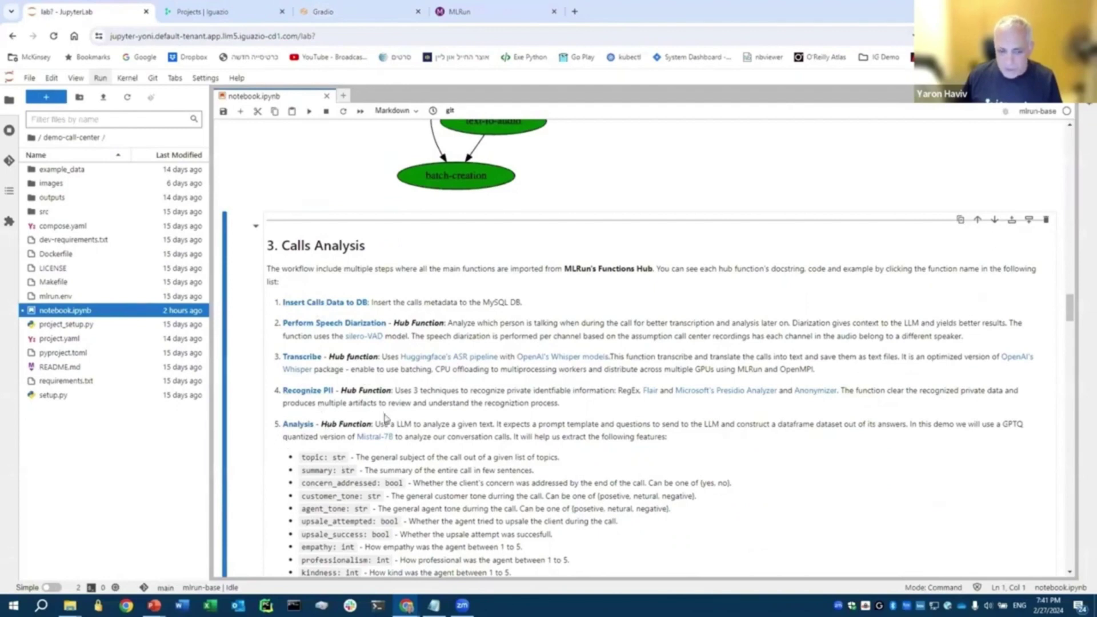
pyautogui.click(470, 15)
pyautogui.click(344, 175)
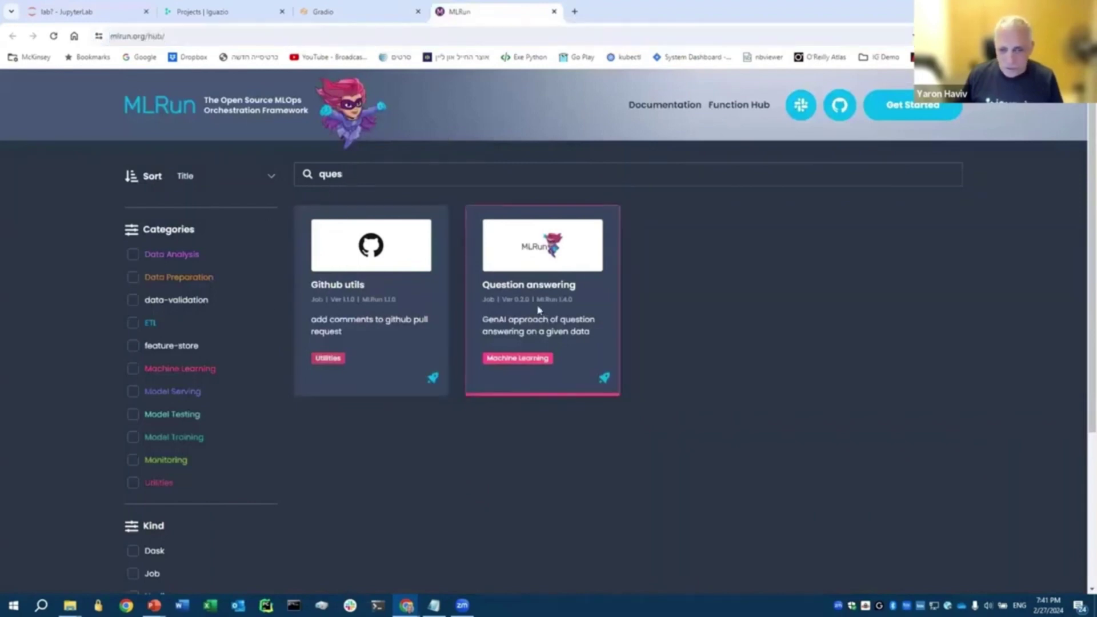
pyautogui.click(544, 256)
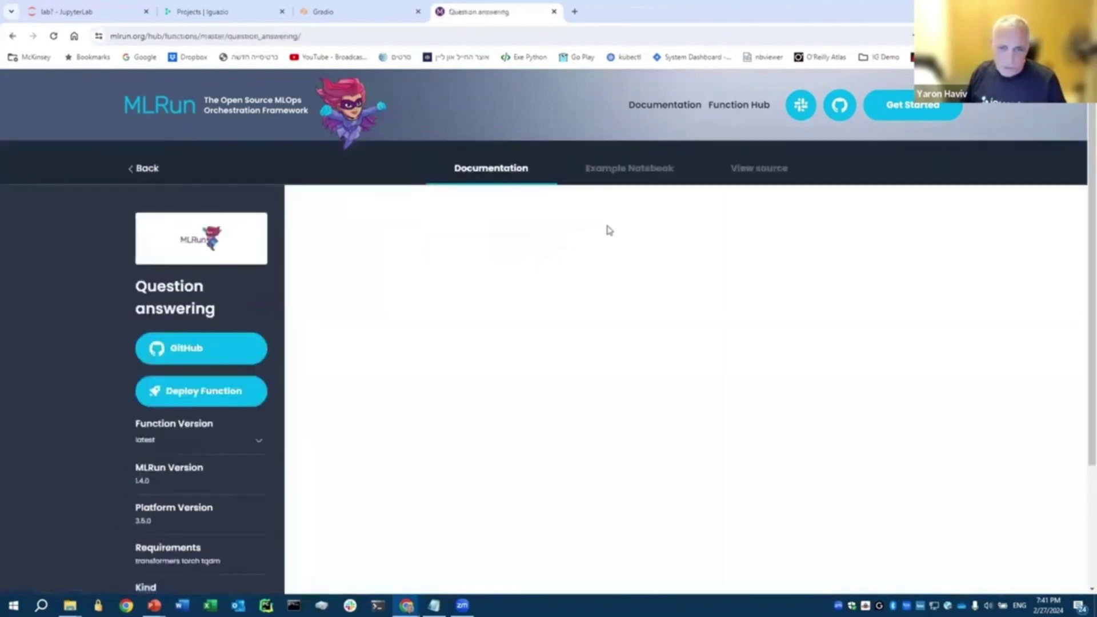
# Open the Question answering function's example notebook and read its description, requirements and parameter documentation.
pyautogui.click(627, 170)
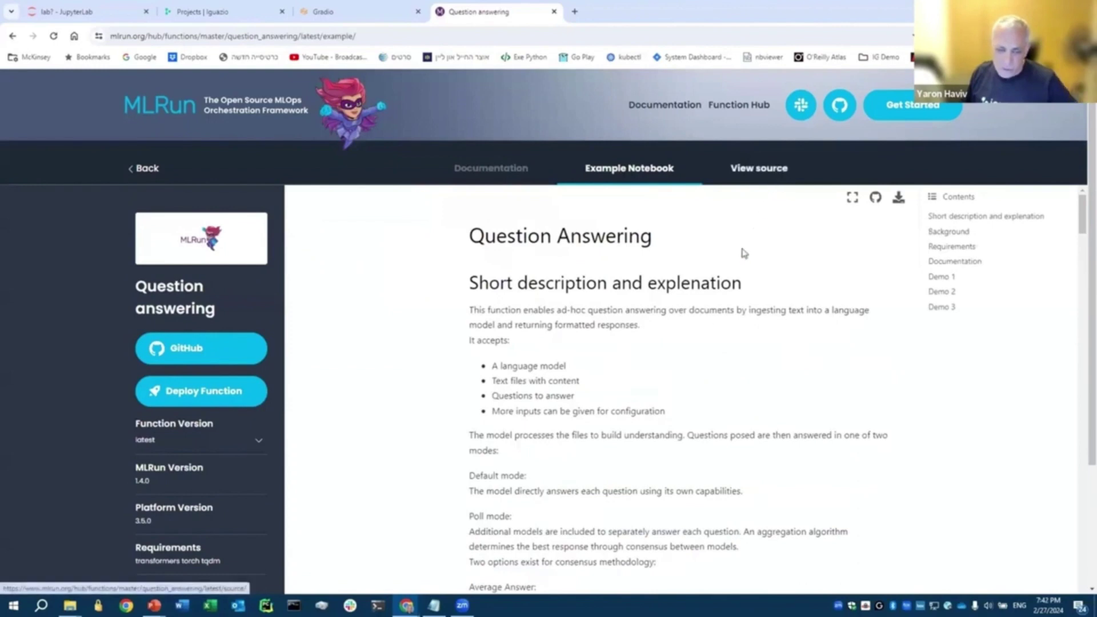
pyautogui.scroll(-2, 669, 392)
pyautogui.scroll(-10, 672, 393)
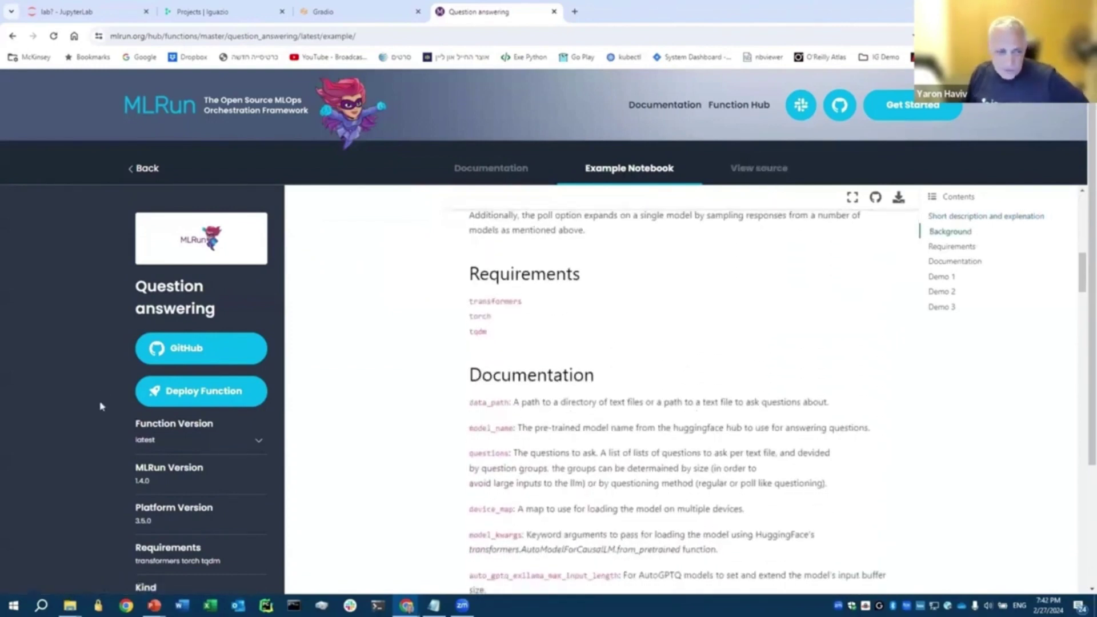
pyautogui.scroll(-5, 603, 486)
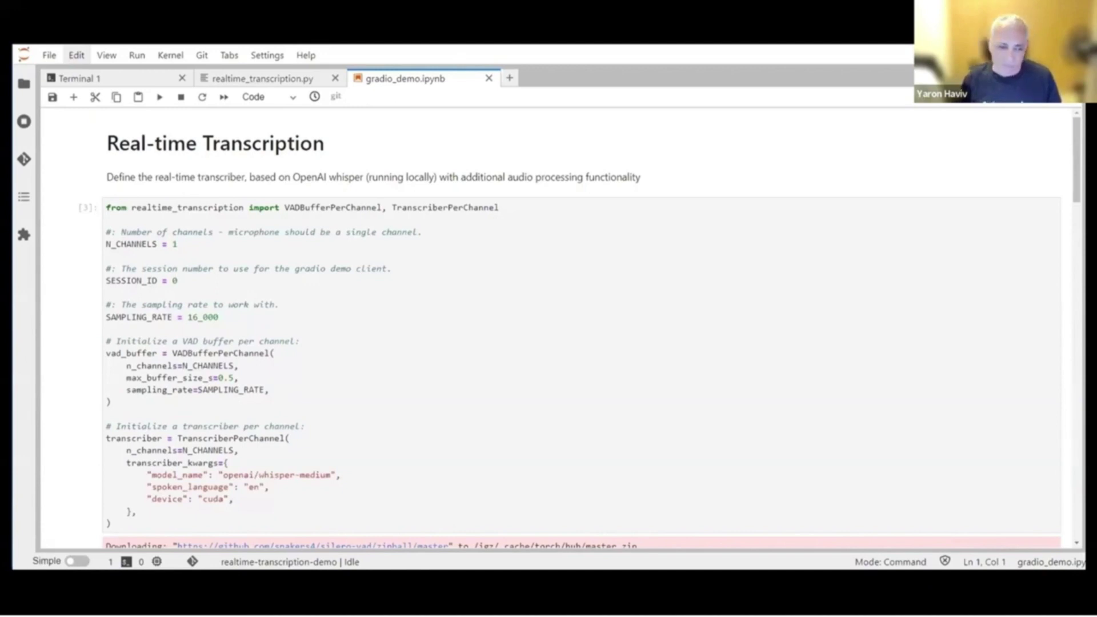
# Review the real-time transcriber setup in gradio_demo.ipynb and run the Gradio client app cell for recording and transcribing voice.
pyautogui.click(323, 390)
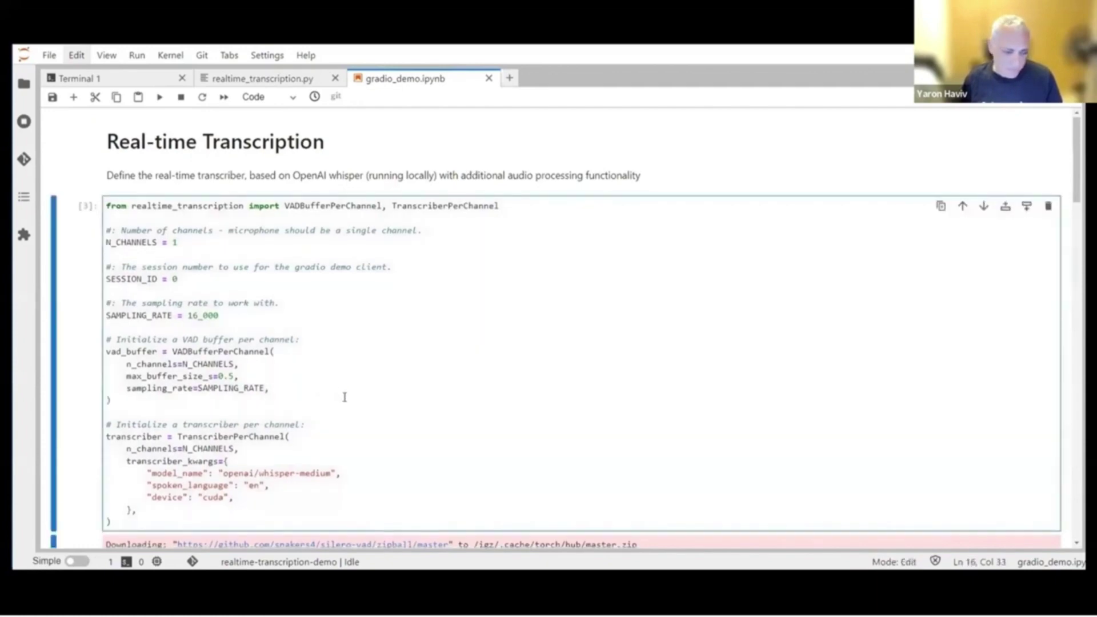
pyautogui.scroll(-7, 344, 398)
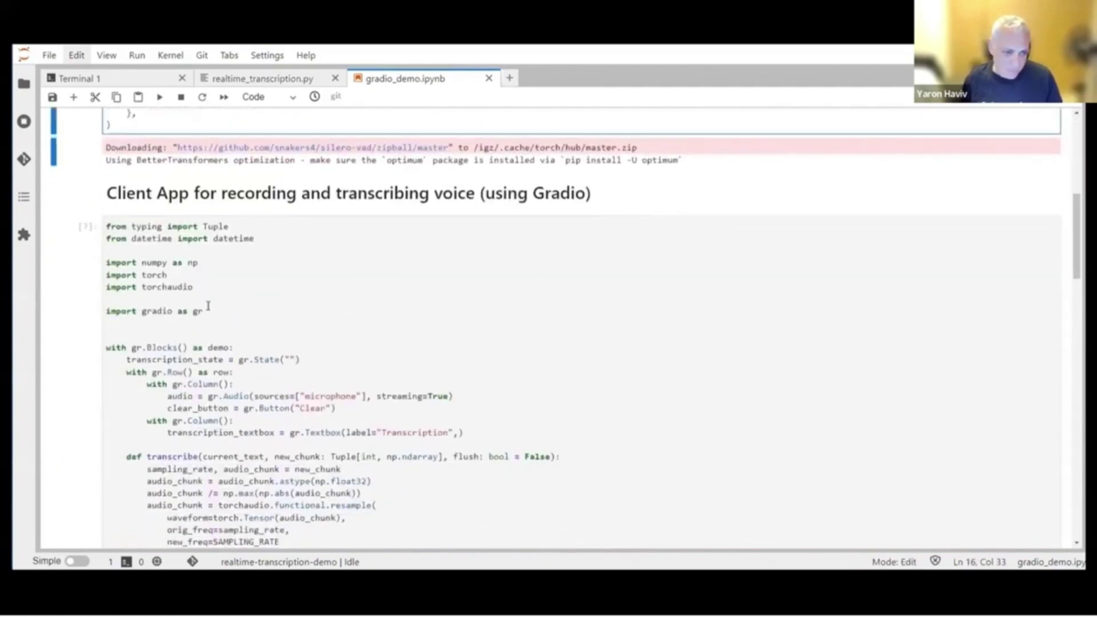
pyautogui.click(208, 305)
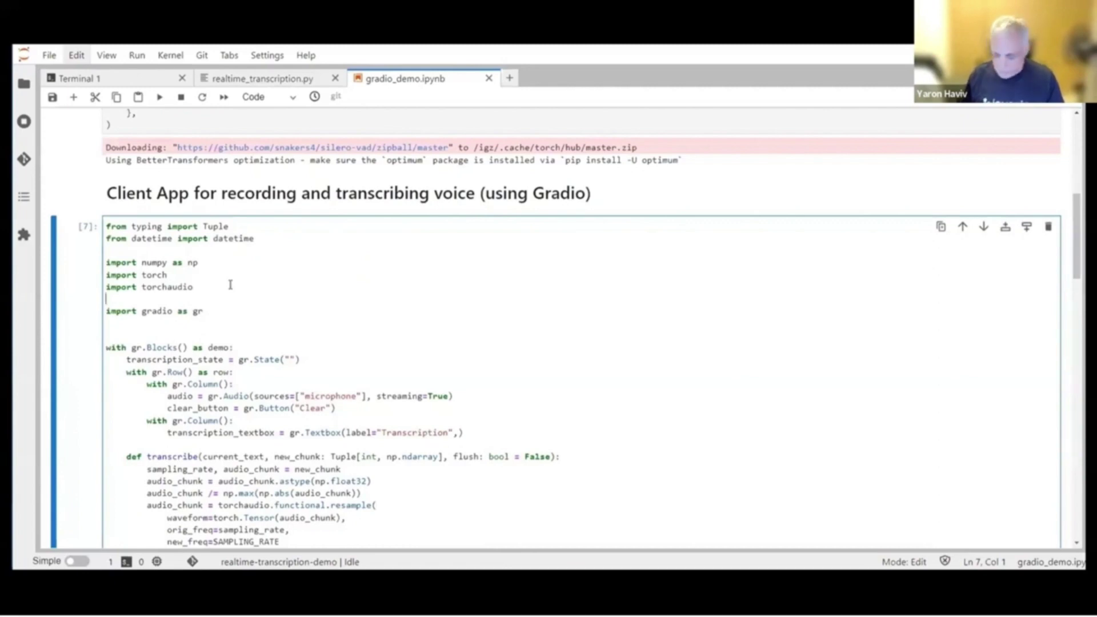
pyautogui.scroll(-3, 258, 293)
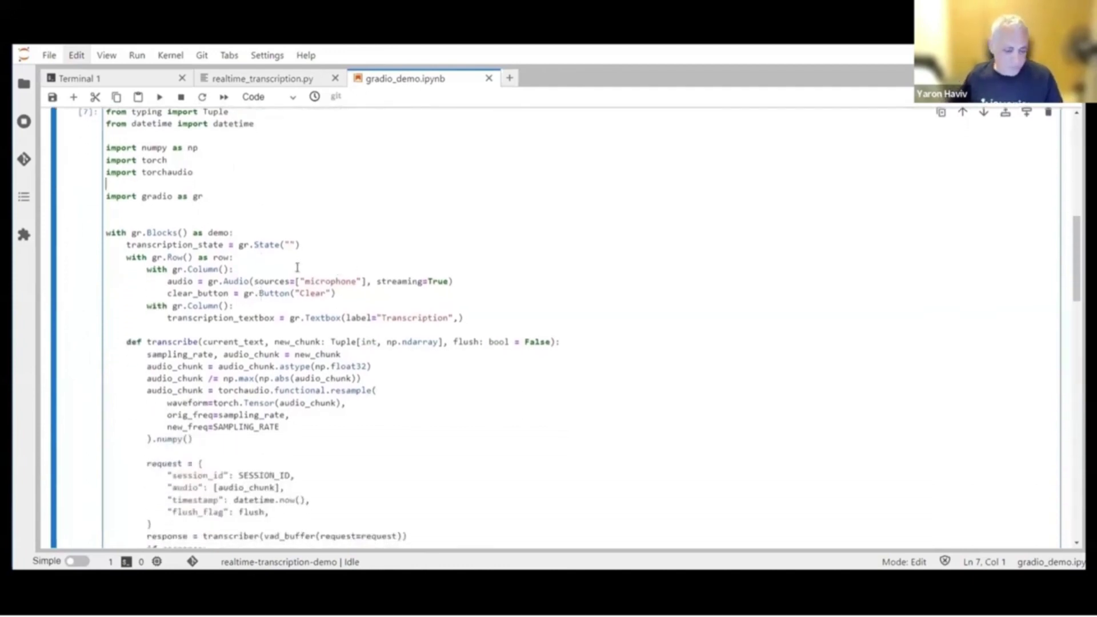
pyautogui.scroll(-3, 339, 271)
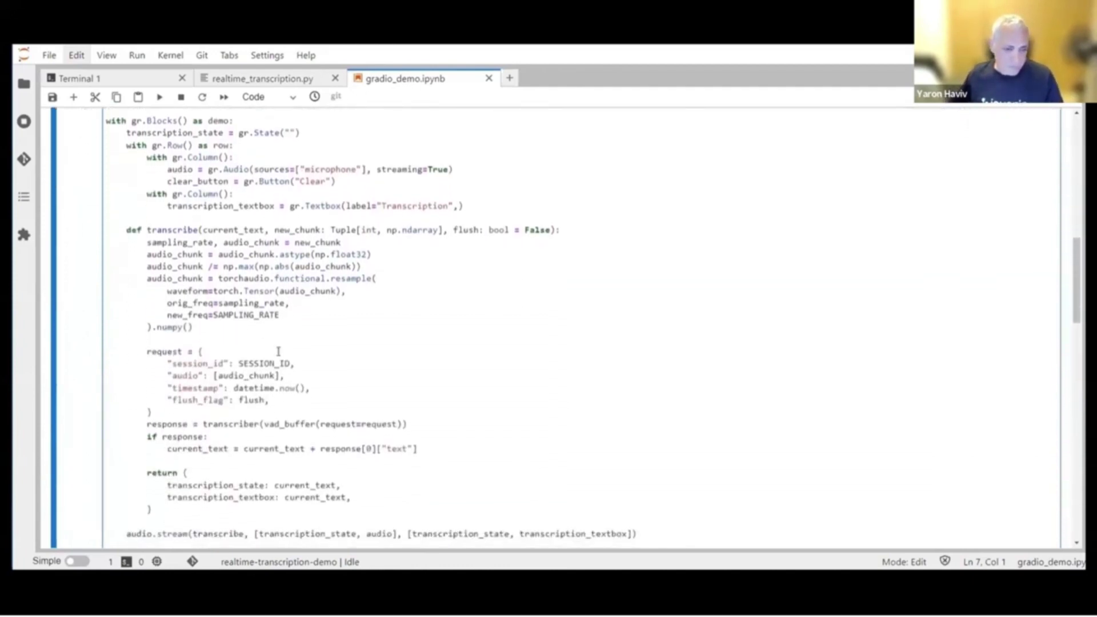
pyautogui.scroll(-3, 344, 349)
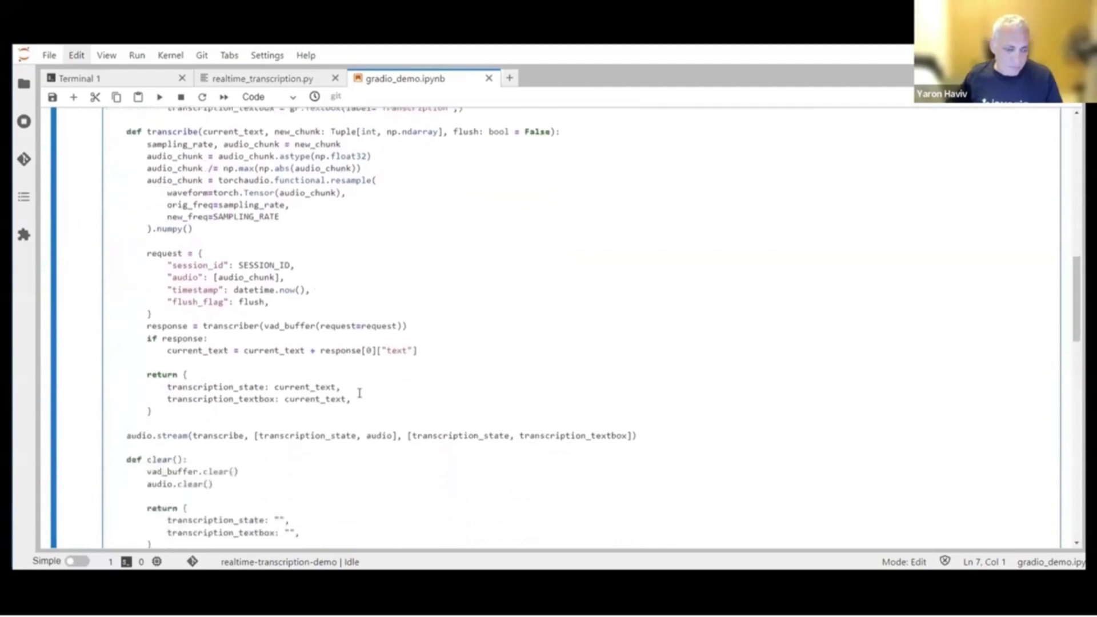
pyautogui.hotkey('shift', 'Return')
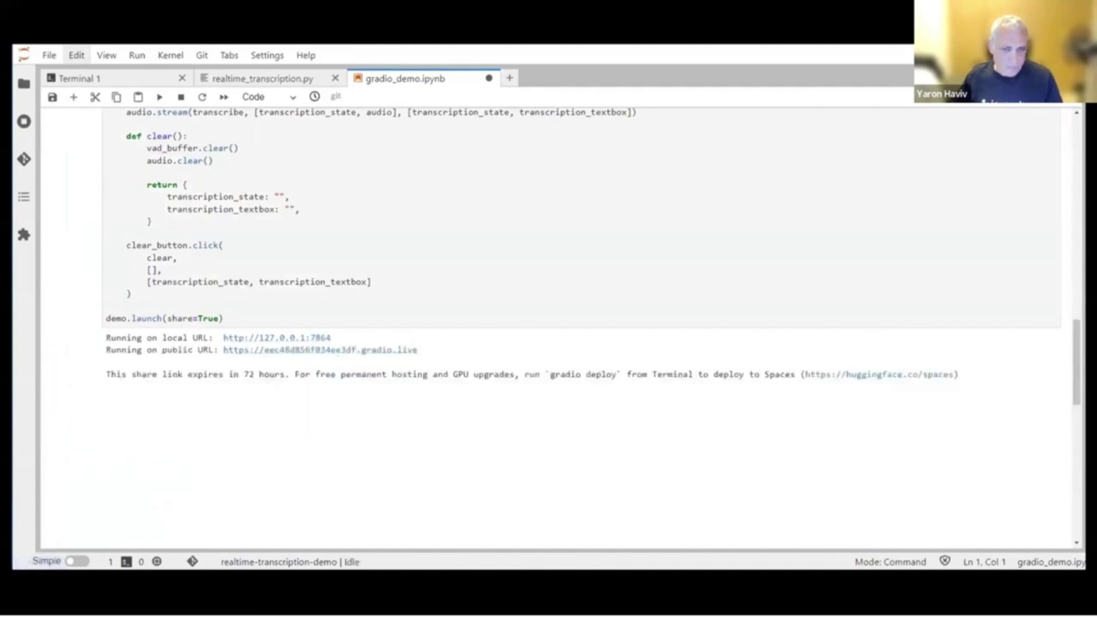
# Open the launched Gradio transcription app, record a spoken webinar welcome from the microphone, and stop the recording.
pyautogui.hotkey('ctrl', 'Tab')
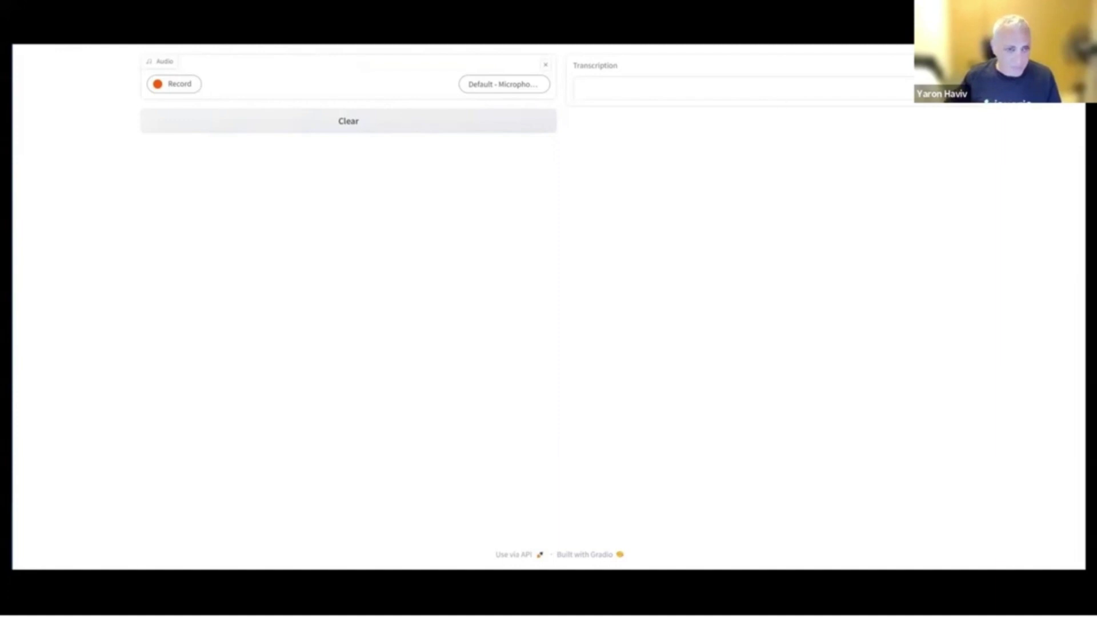
pyautogui.click(180, 85)
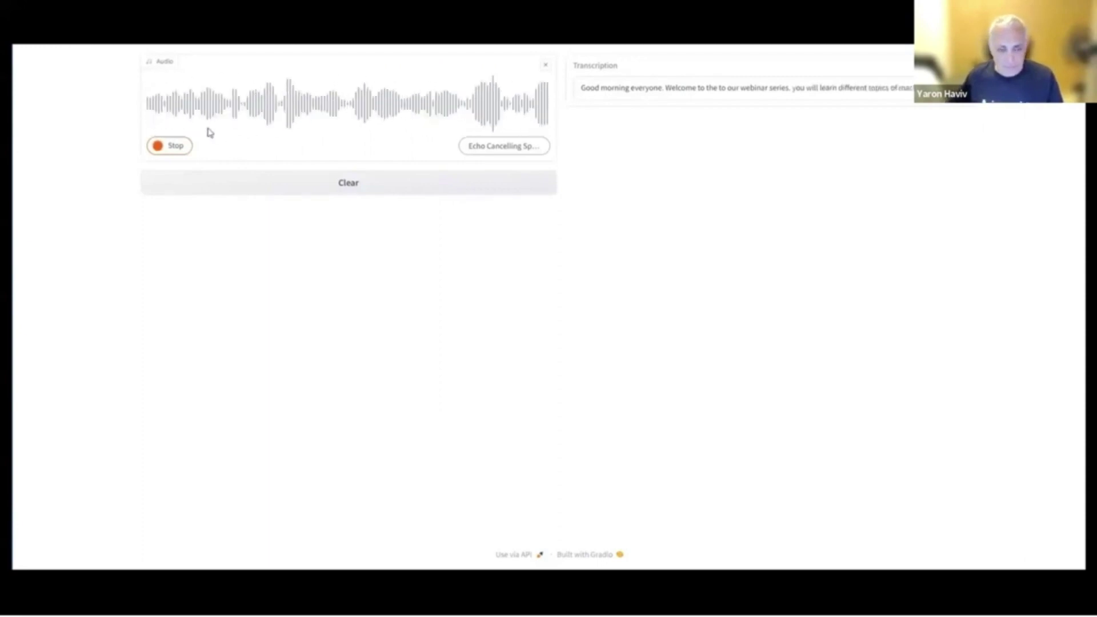
pyautogui.click(177, 146)
pyautogui.press('space')
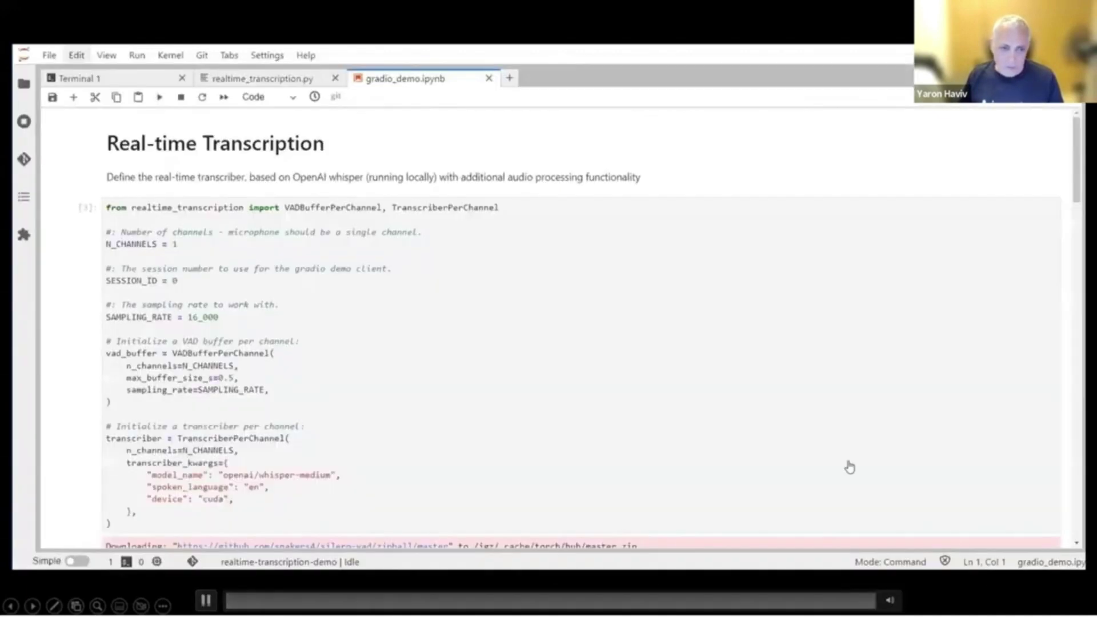